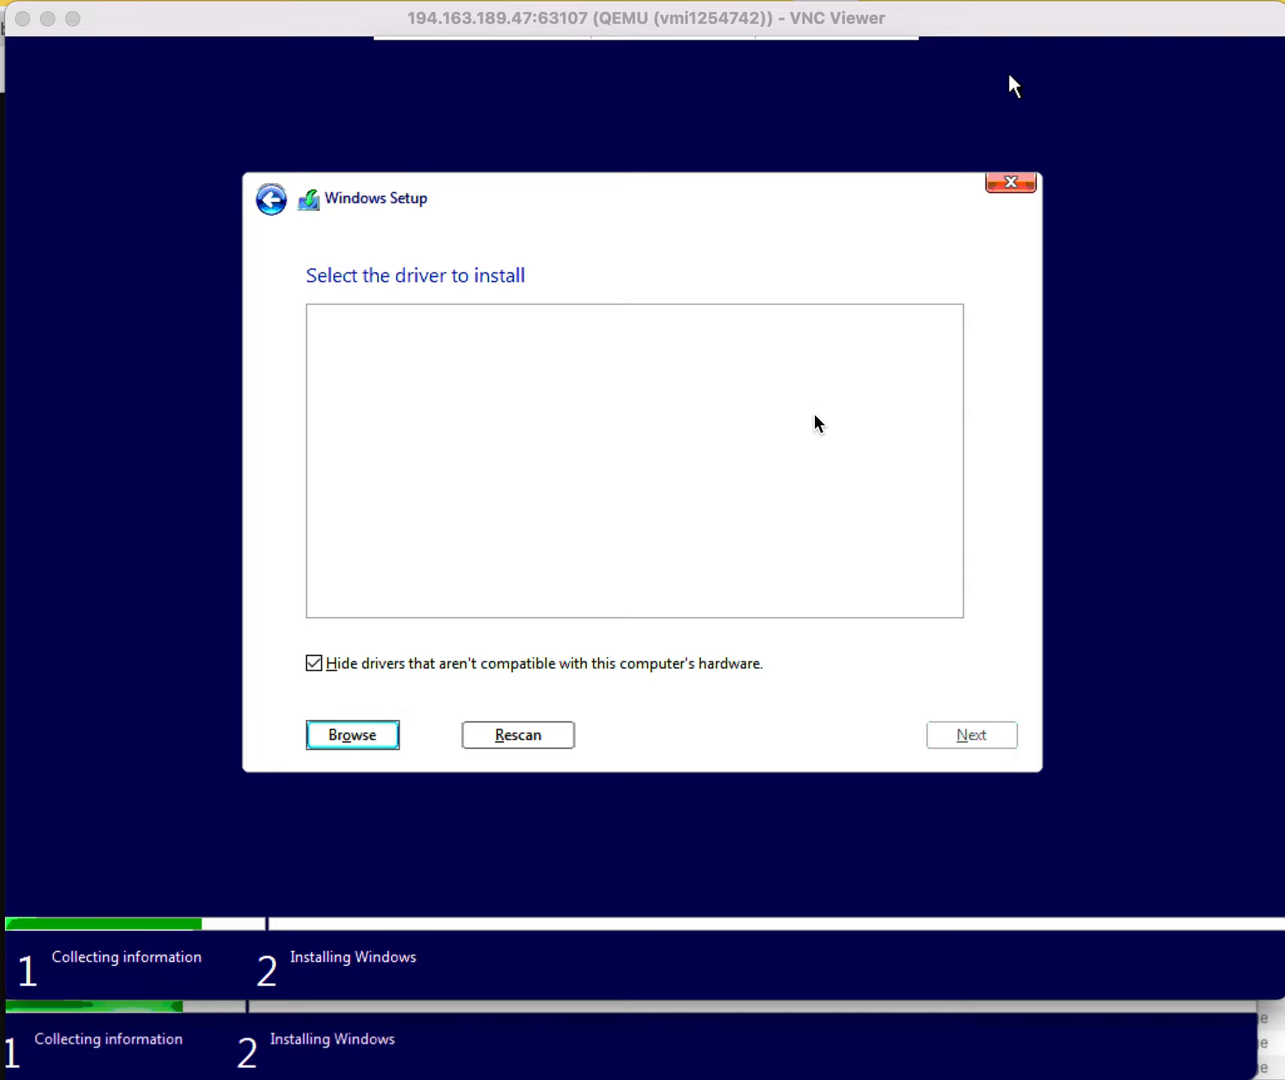
- Quit the current setup session at the driver selection and start the Windows installation again
{"action": "left_click", "coordinate": [1010, 191]}
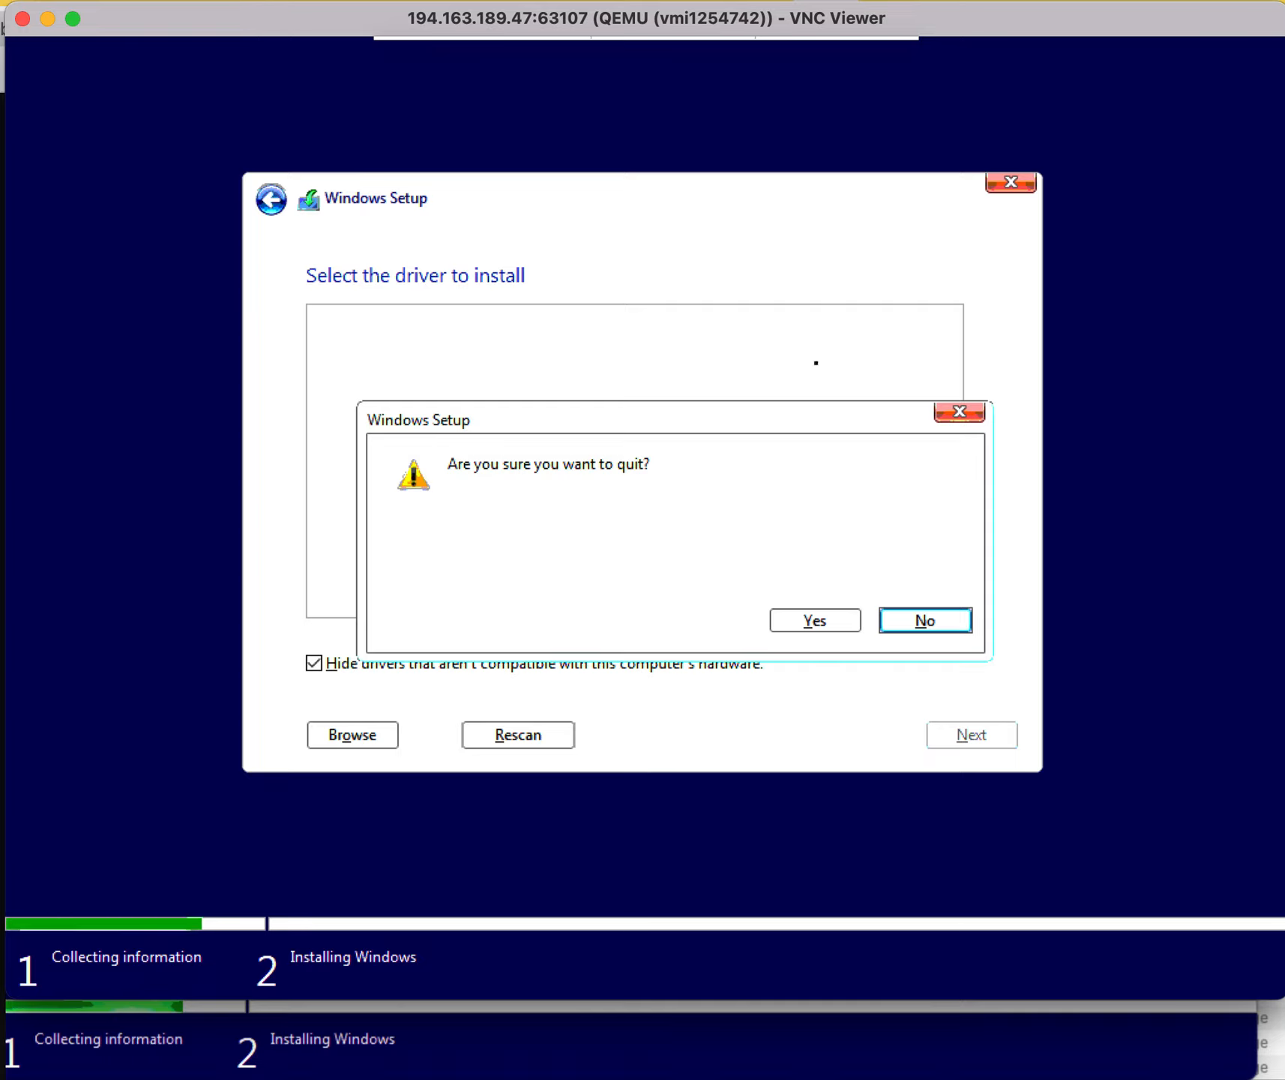
{"action": "left_click", "coordinate": [798, 617]}
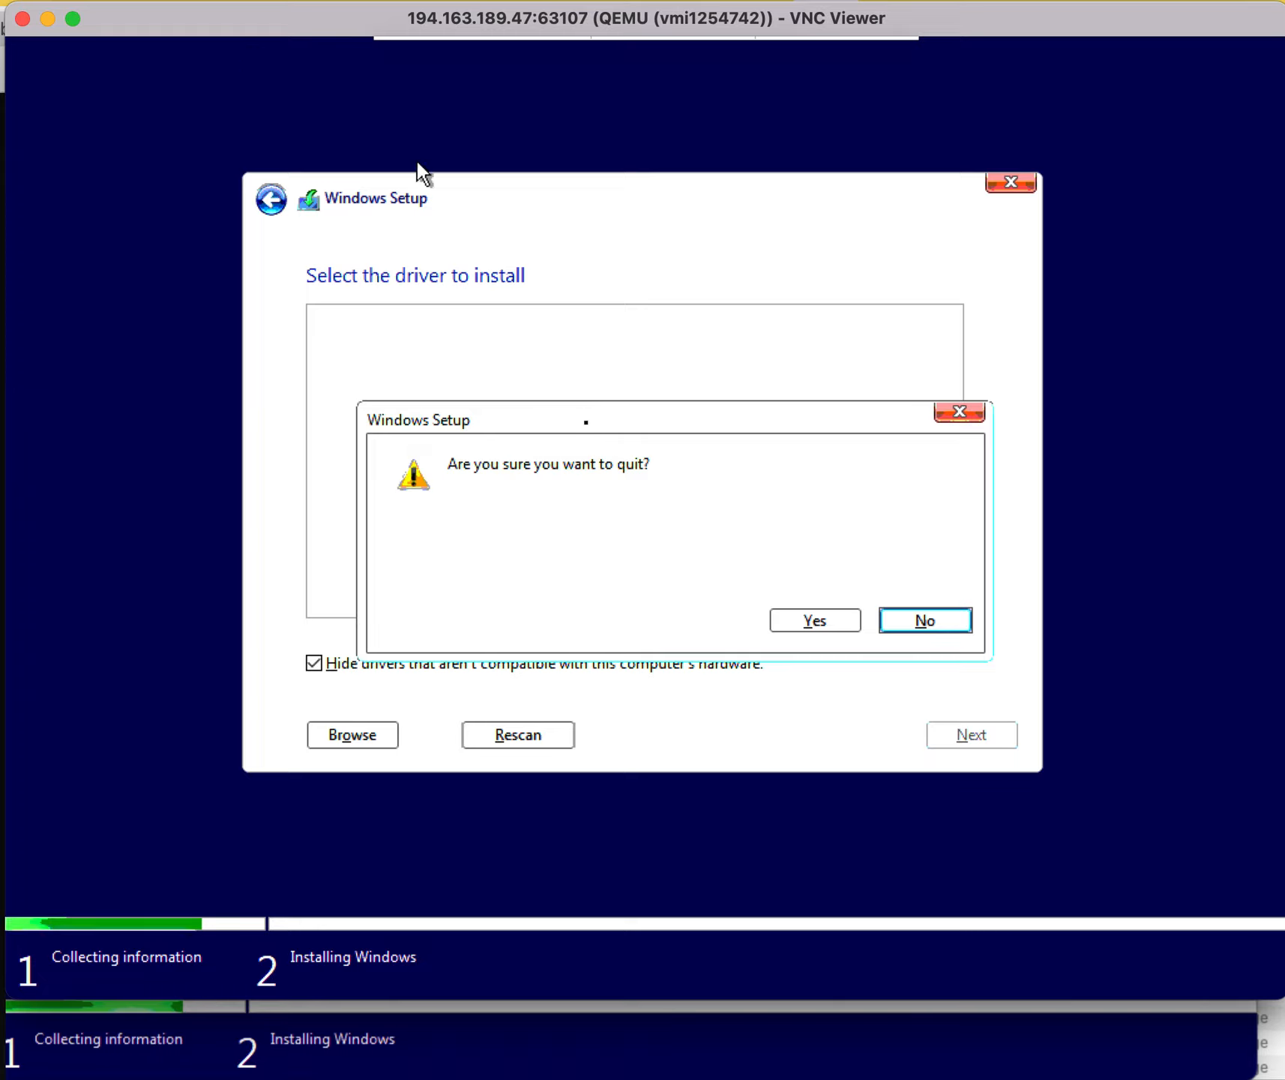
{"action": "left_click", "coordinate": [841, 624]}
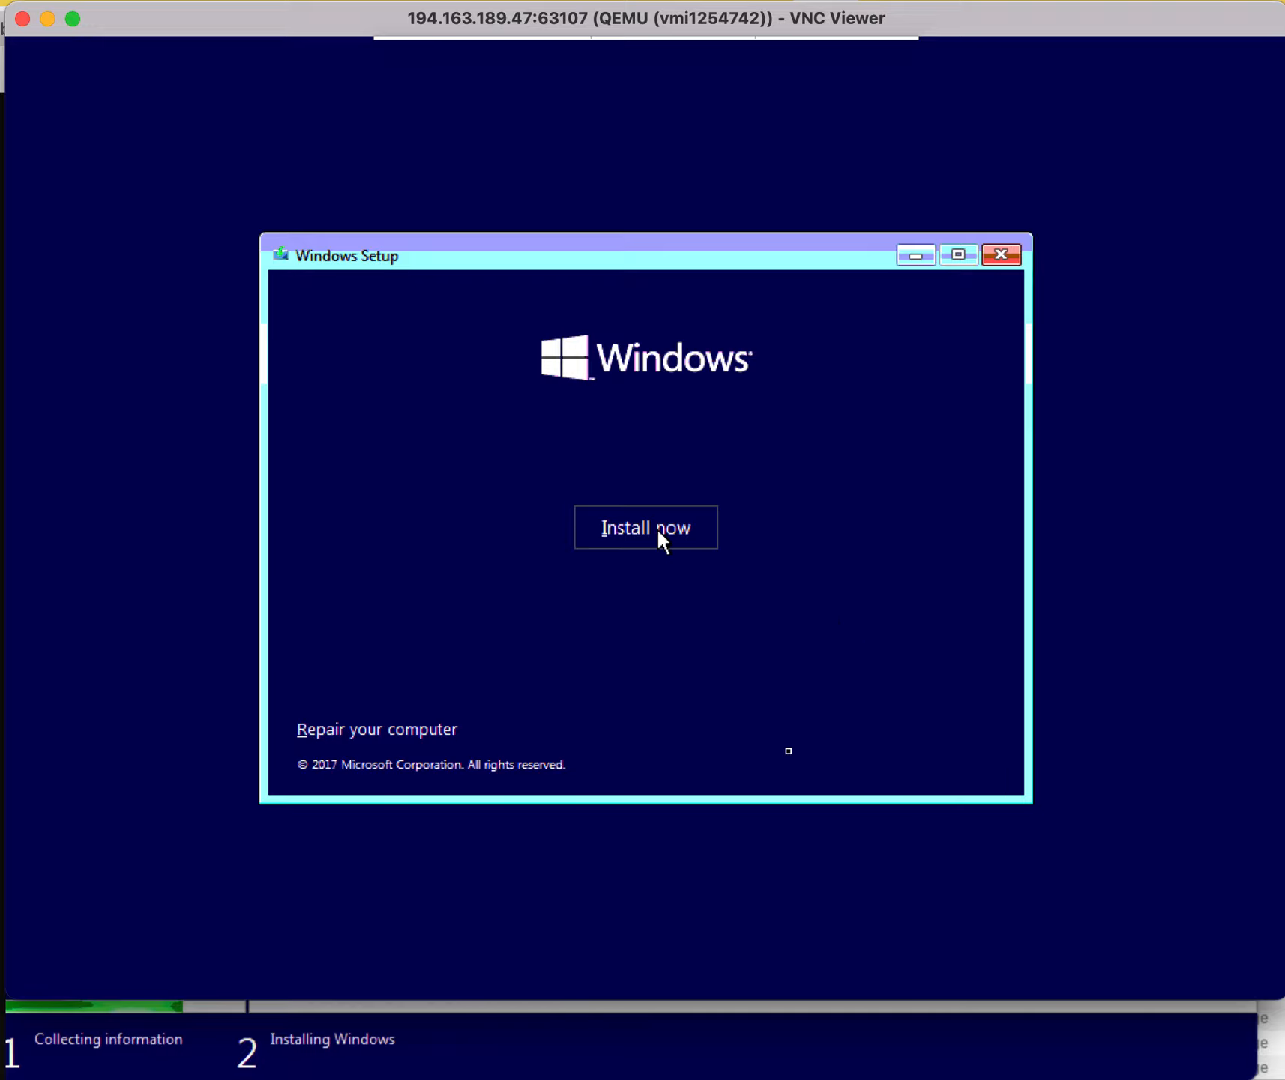
{"action": "left_click", "coordinate": [657, 528]}
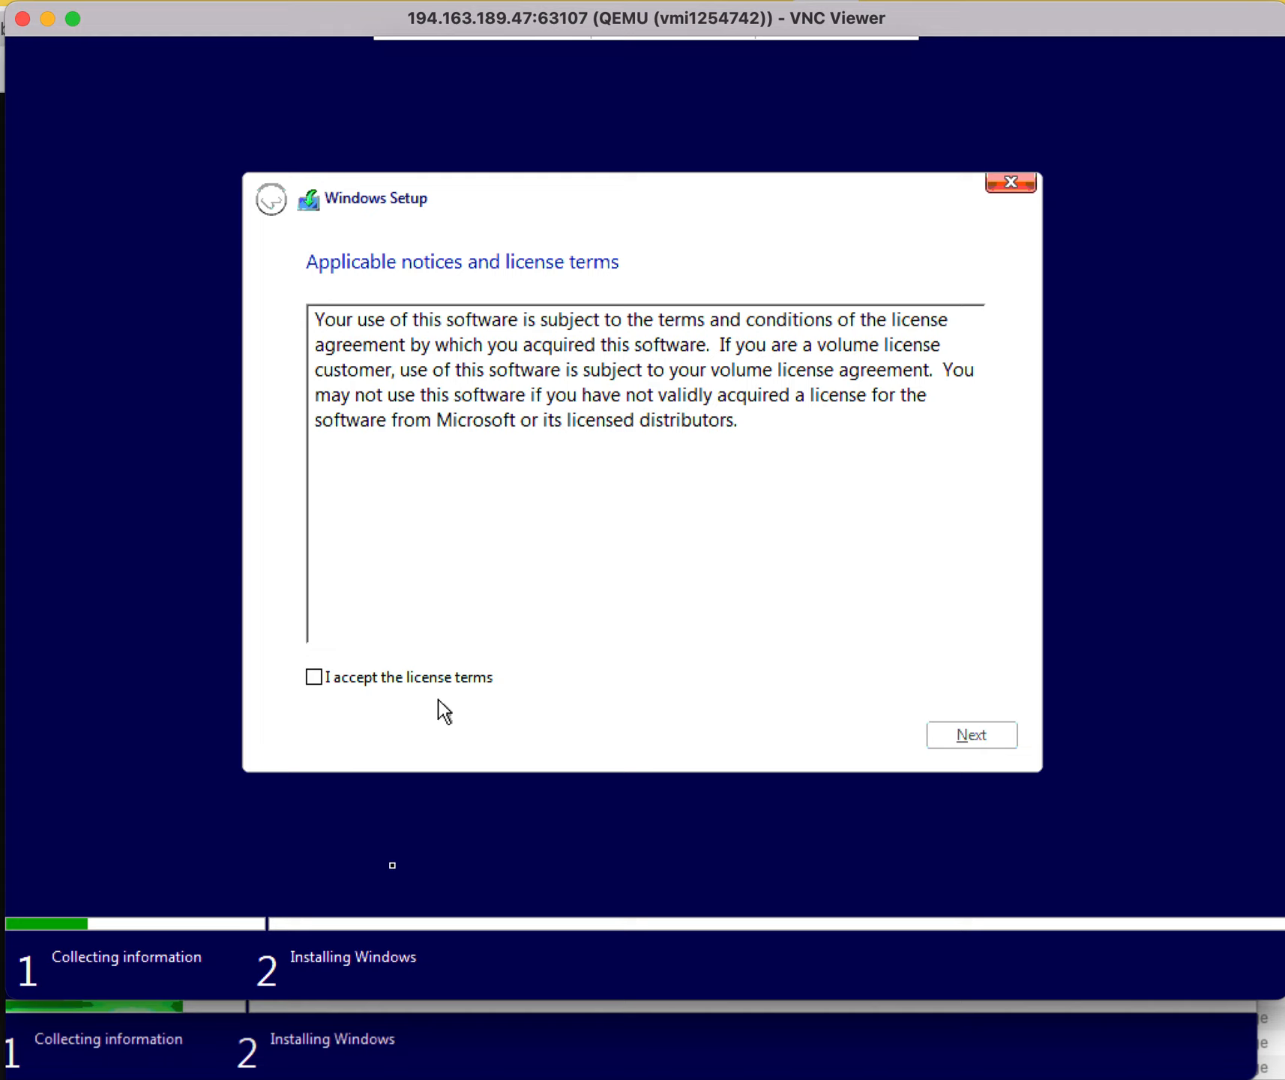
- Accept the license terms and choose the custom installation type that installs Windows only
{"action": "left_click", "coordinate": [444, 679]}
{"action": "left_click", "coordinate": [984, 736]}
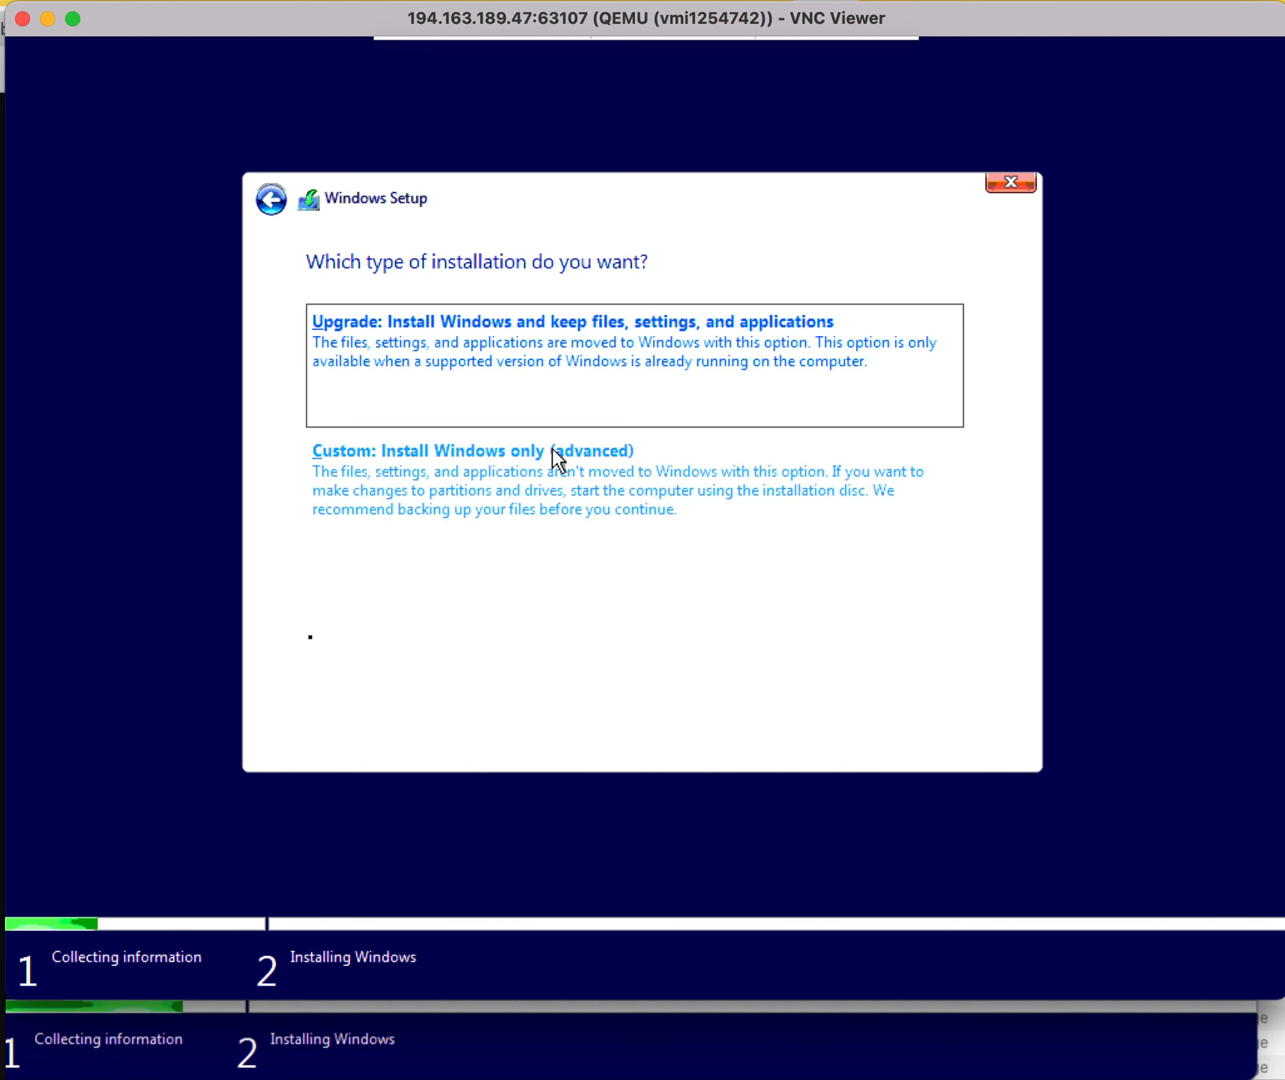
{"action": "left_click", "coordinate": [558, 472]}
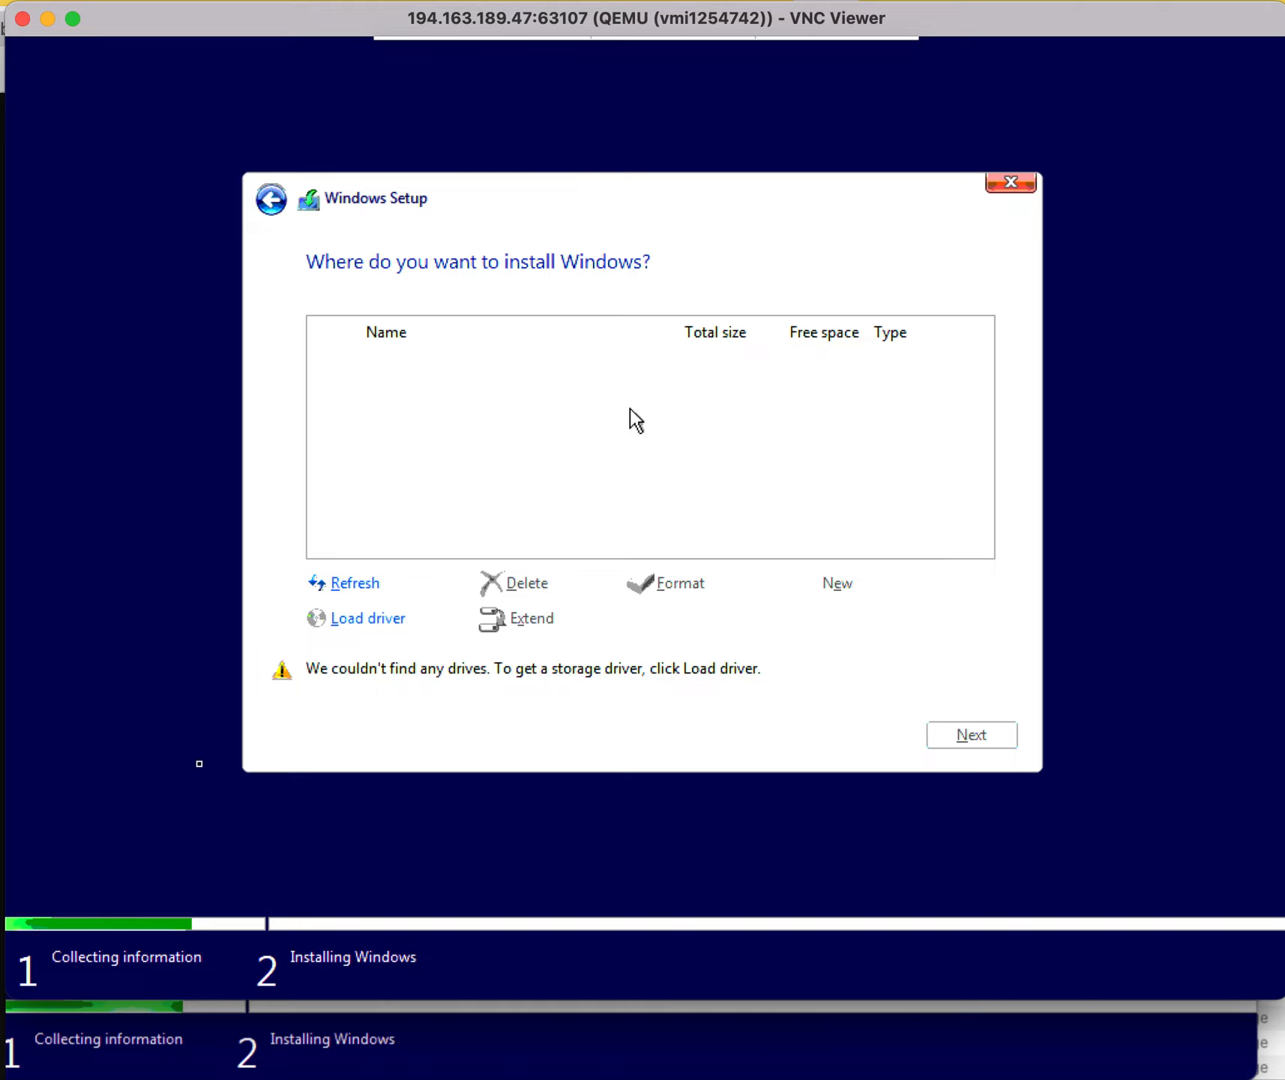
- Load the Red Hat VirtIO SCSI pass-through controller driver from the virtio\amd64\w10 folder on the win10_virtio CD drive (D:)
{"action": "left_click", "coordinate": [377, 620]}
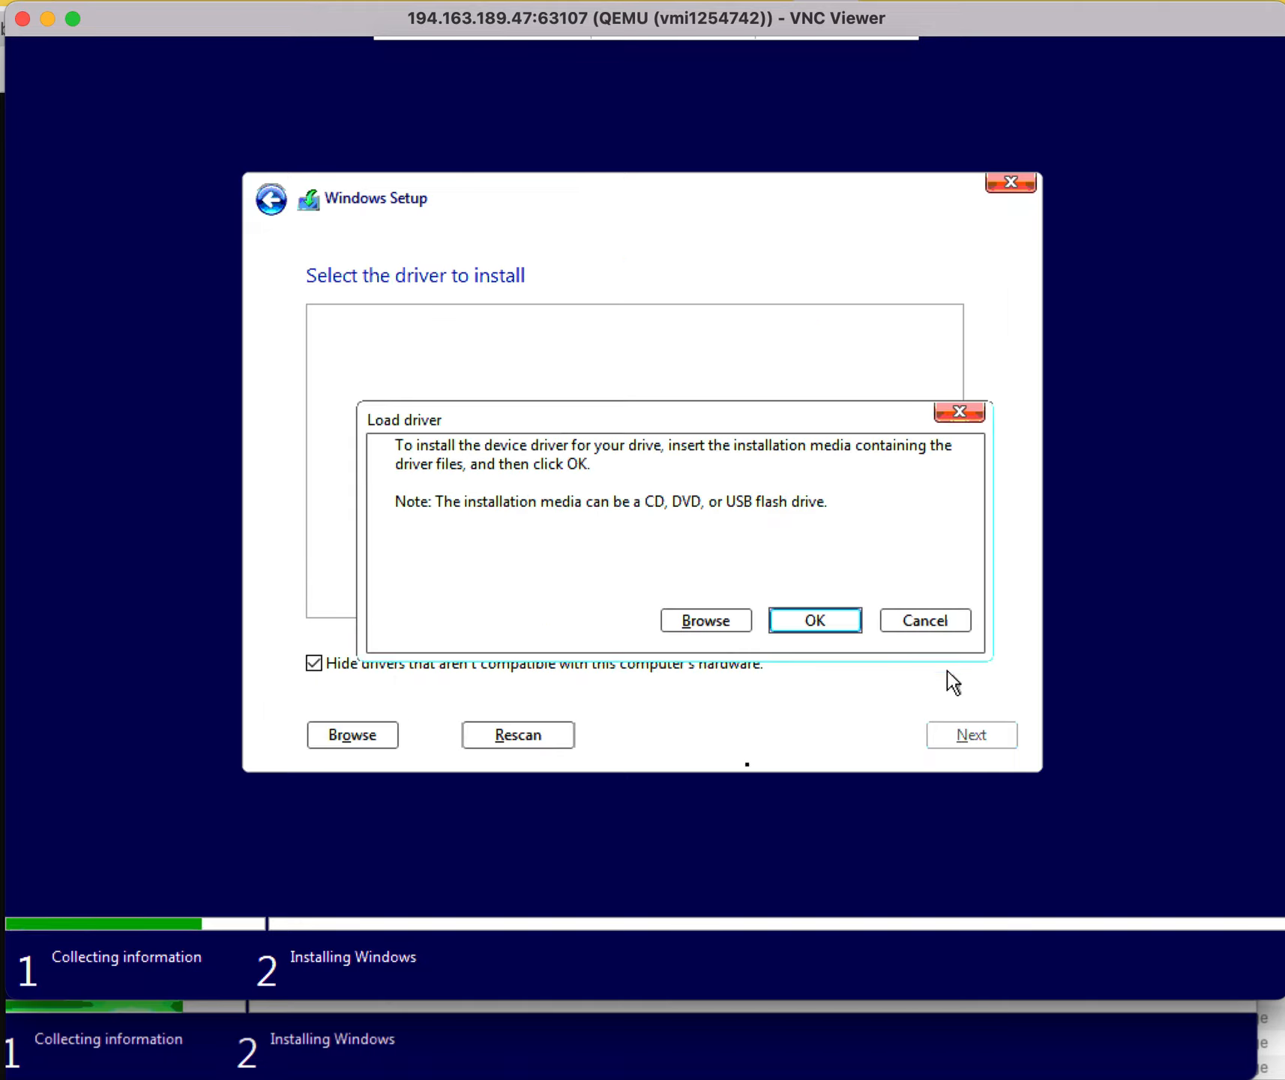
{"action": "left_click", "coordinate": [740, 620]}
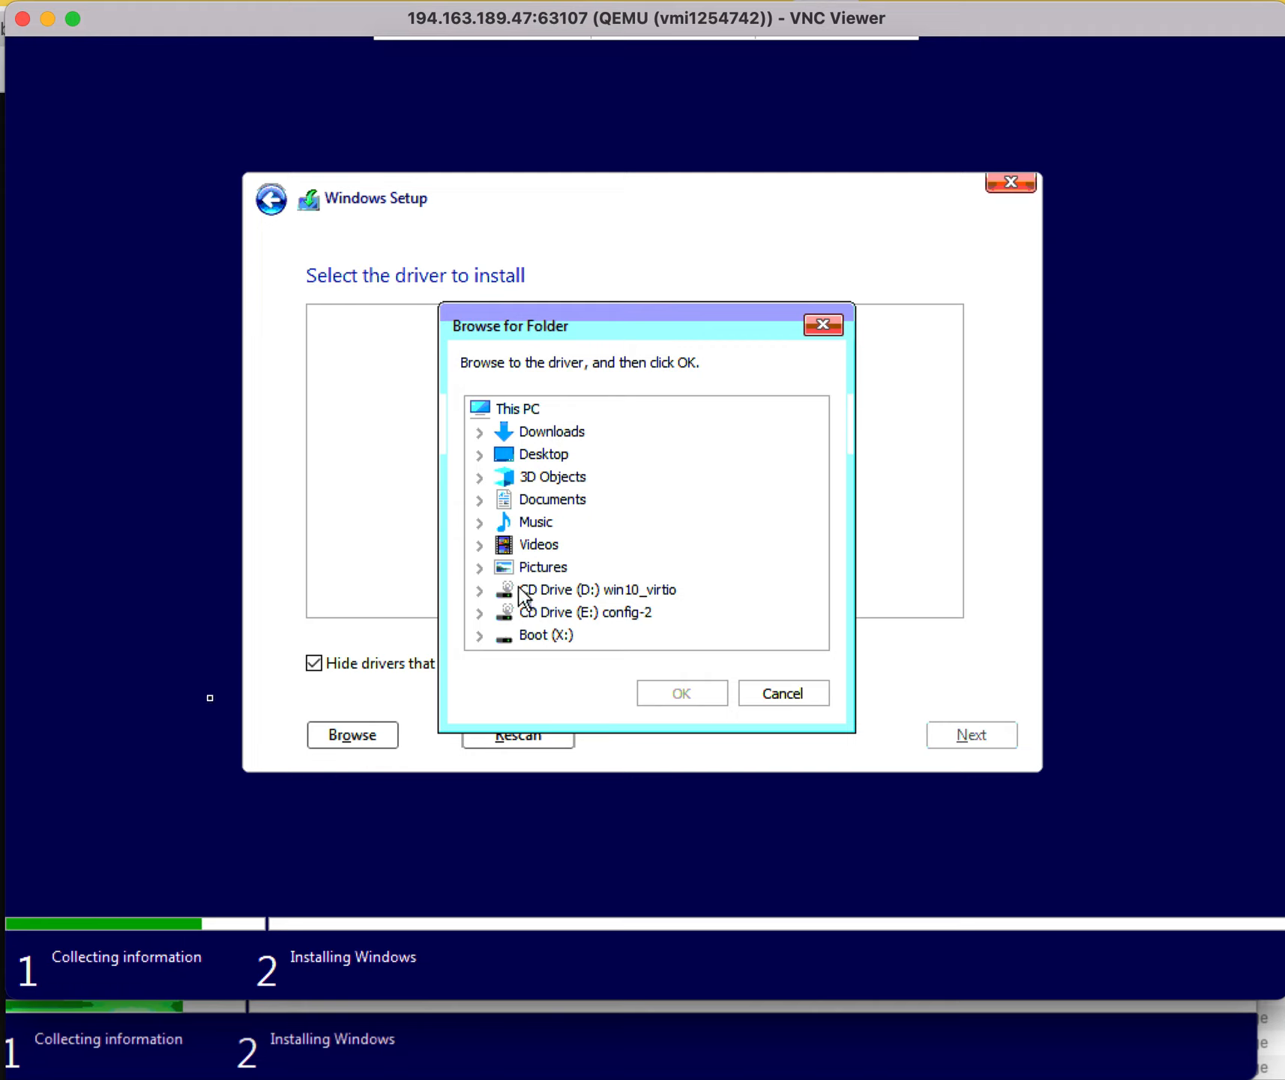
{"action": "left_click", "coordinate": [479, 591]}
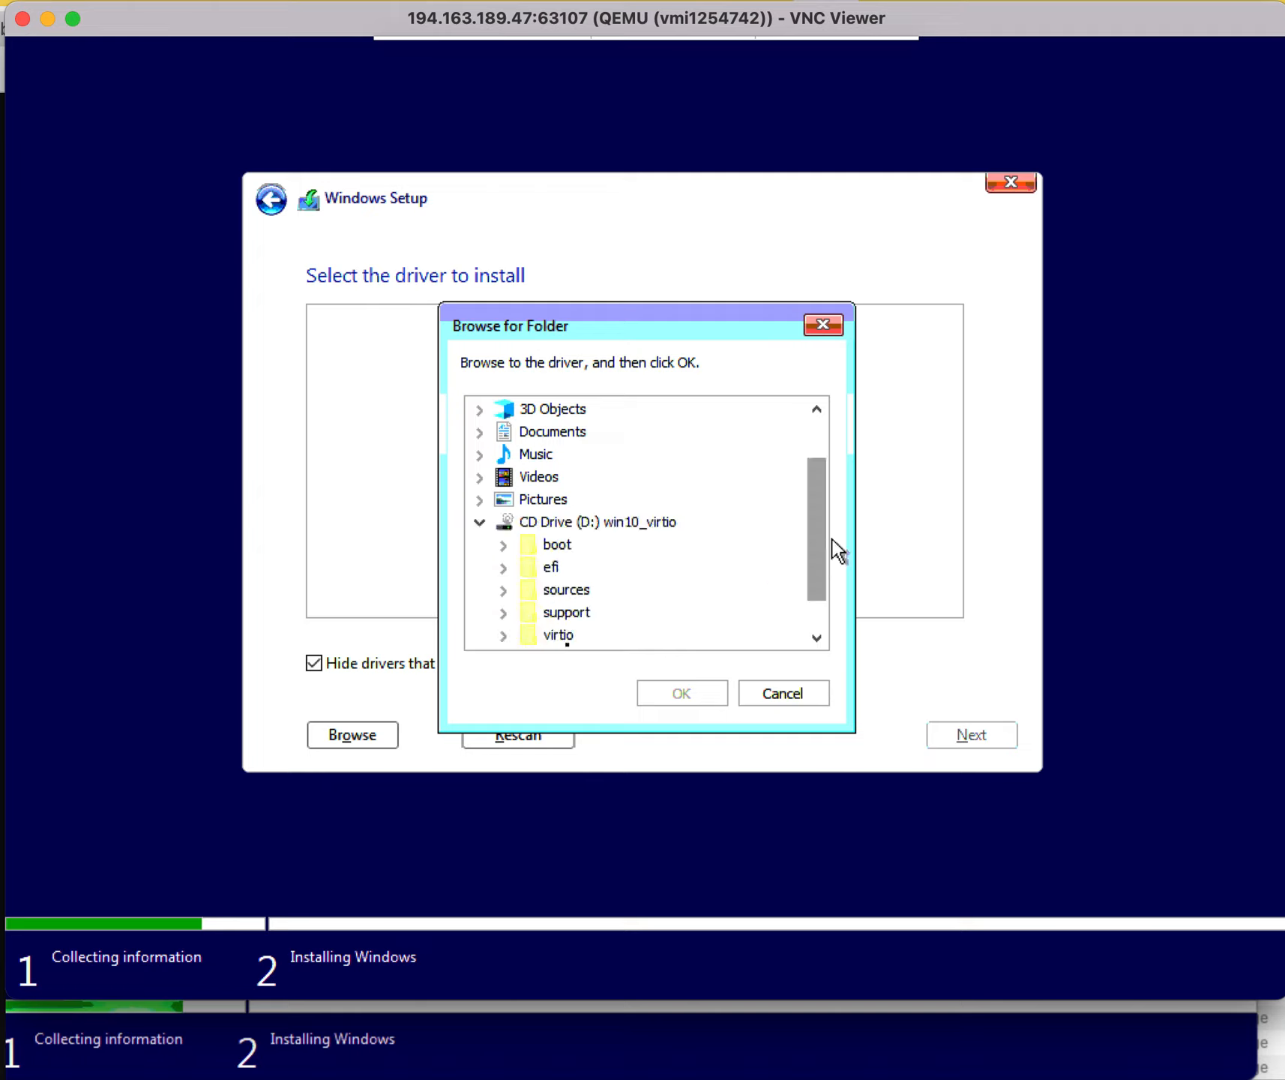
{"action": "left_click_drag", "start_coordinate": [813, 509], "coordinate": [812, 553]}
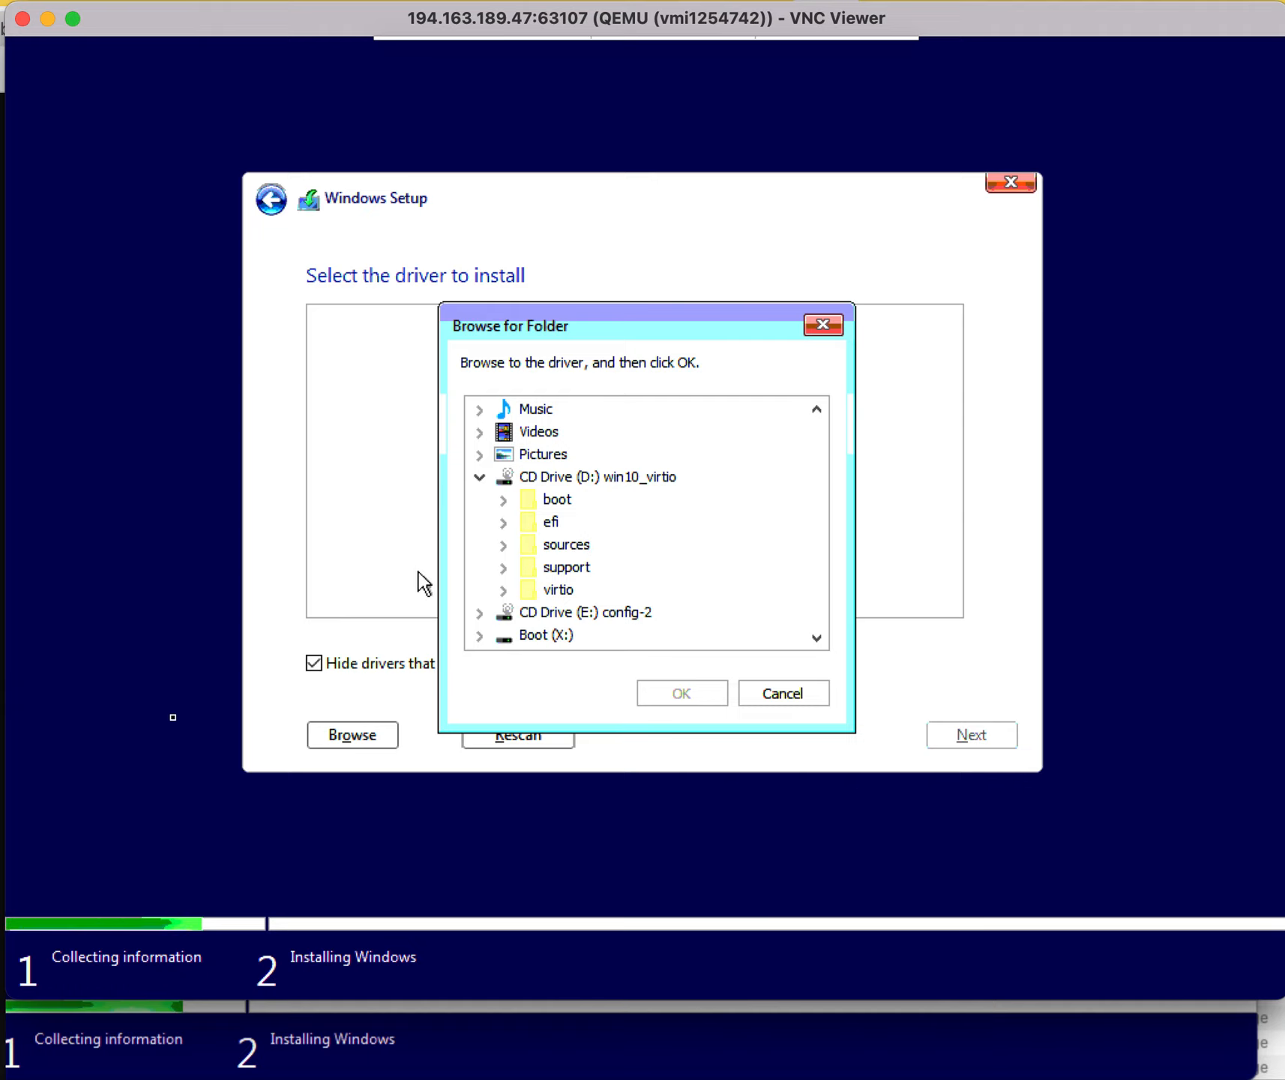
{"action": "left_click", "coordinate": [503, 590]}
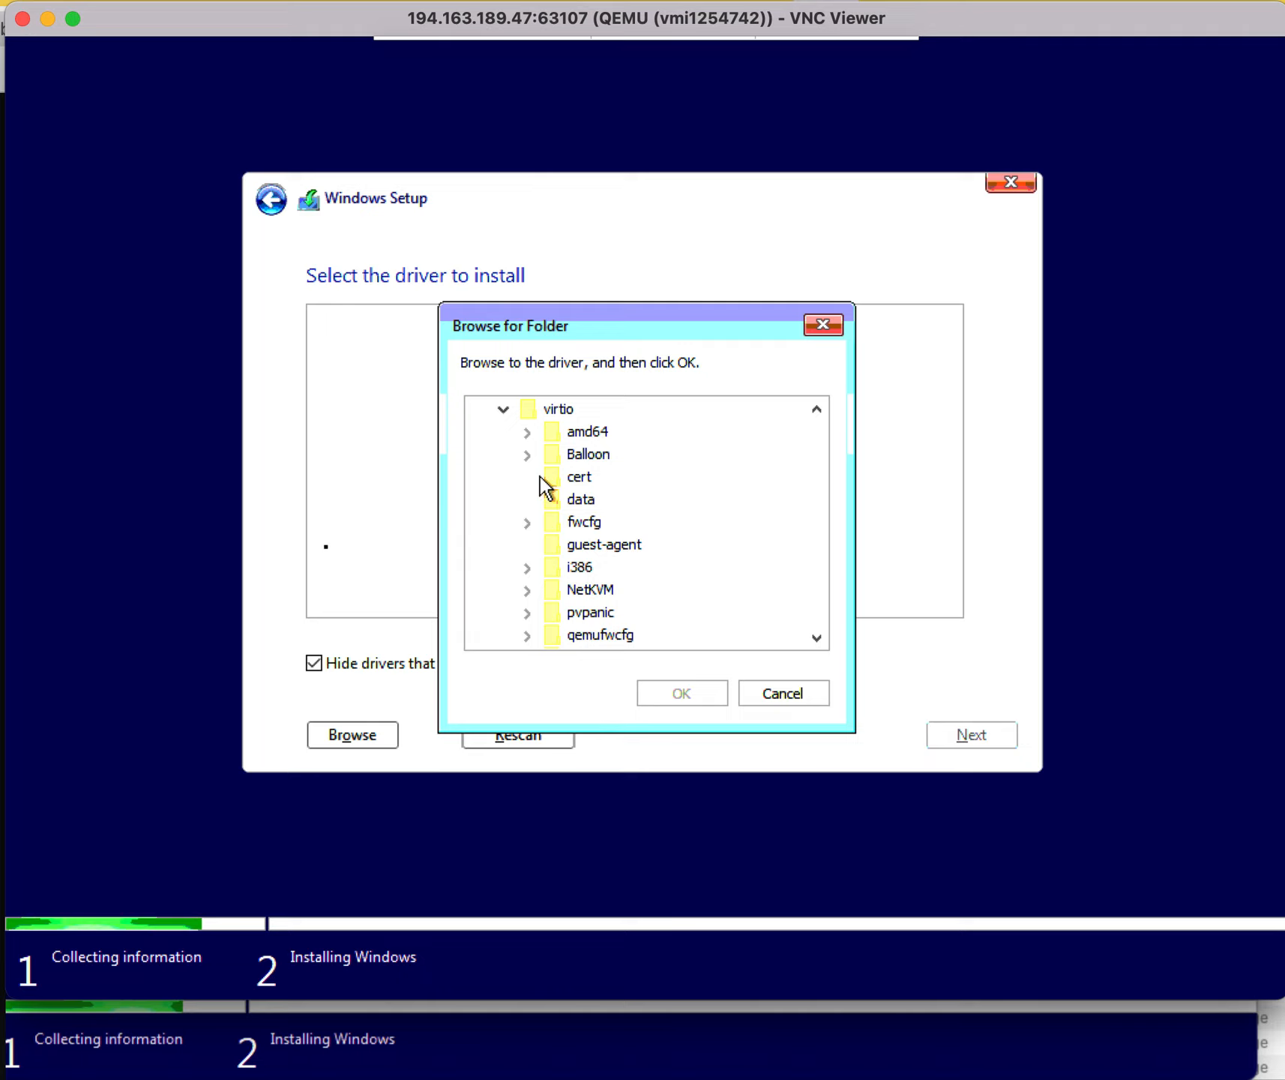
{"action": "left_click", "coordinate": [529, 433]}
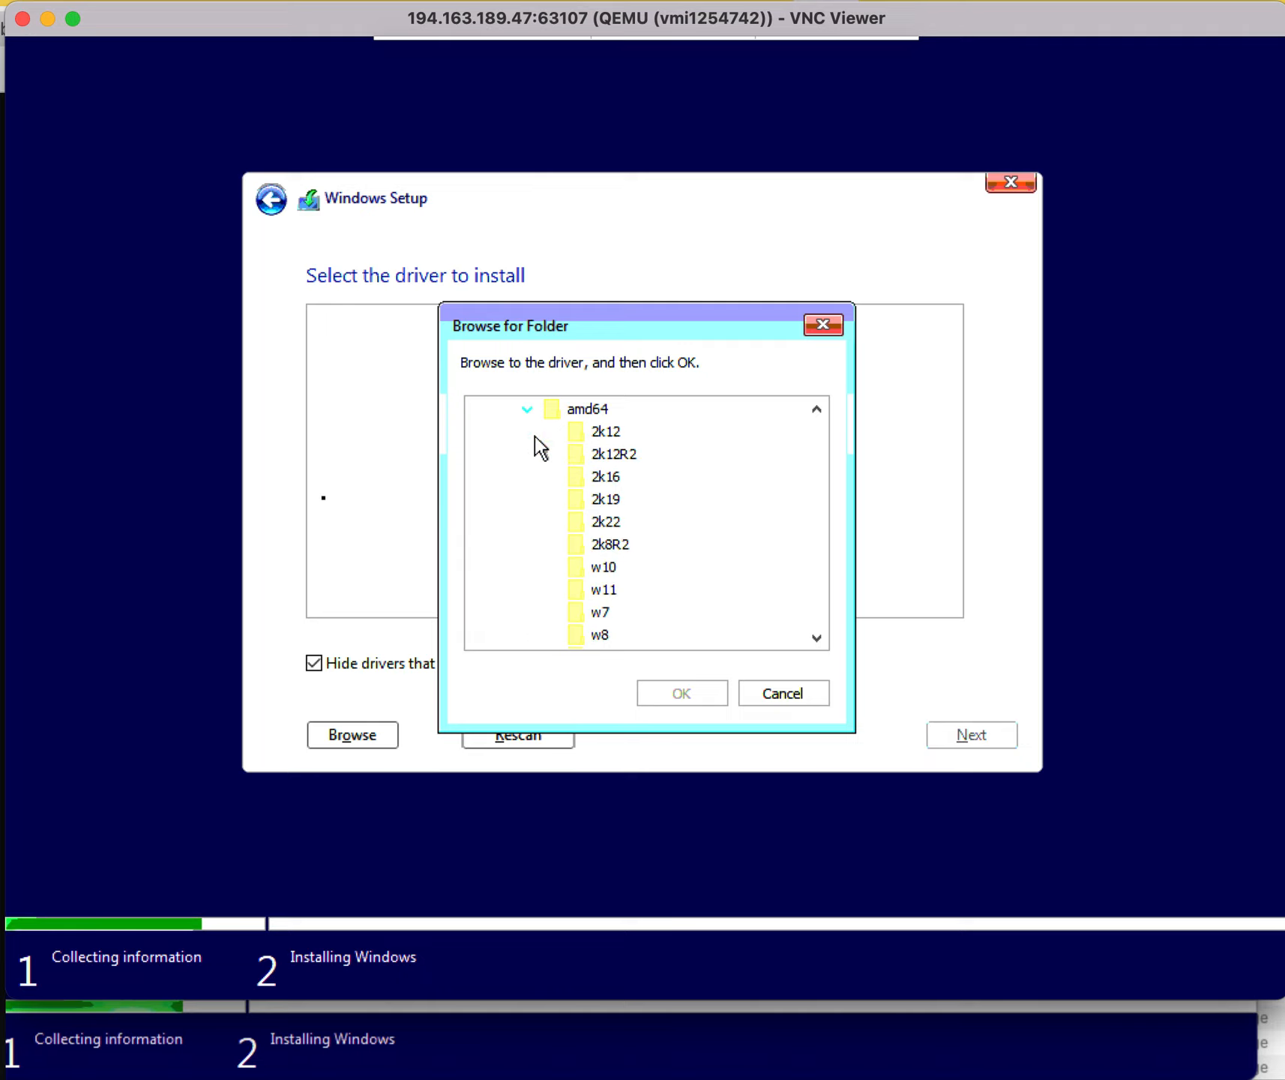
{"action": "left_click", "coordinate": [606, 570]}
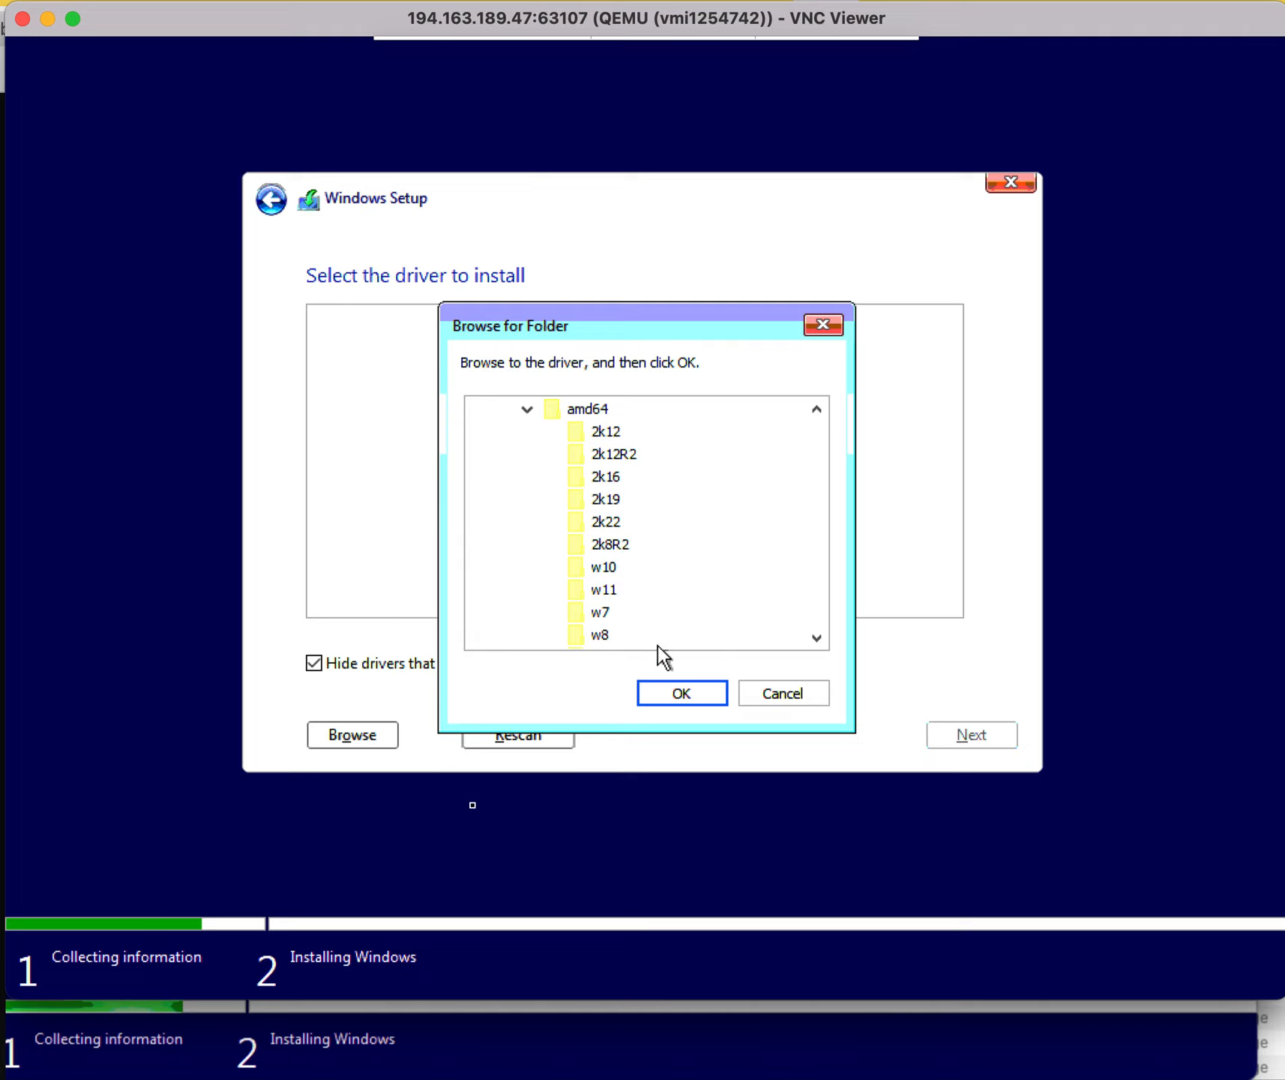
{"action": "left_click", "coordinate": [676, 688]}
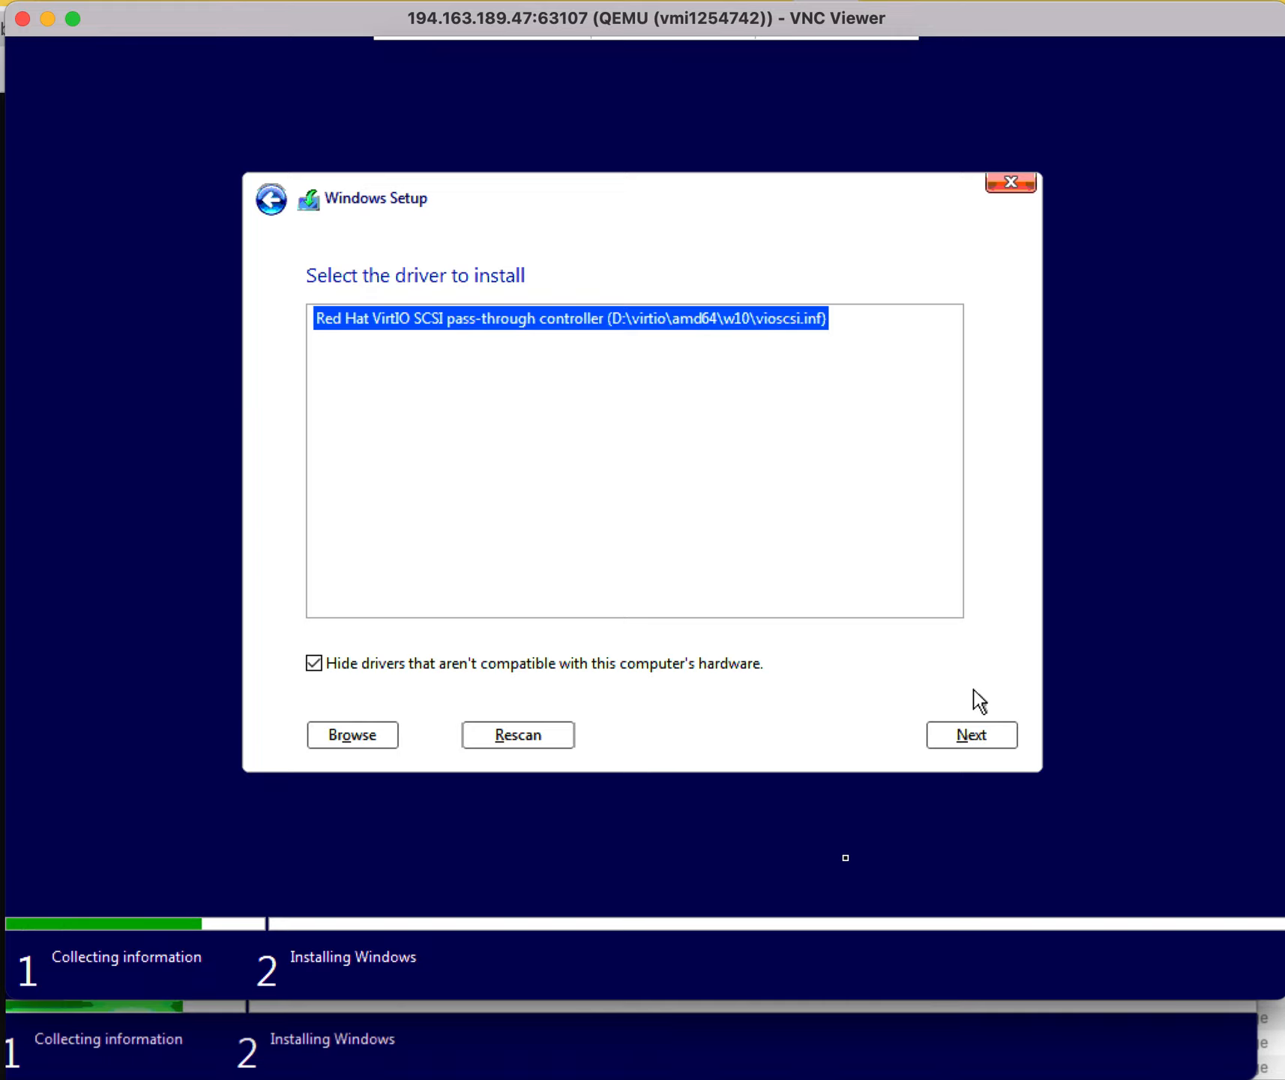
{"action": "left_click", "coordinate": [974, 733]}
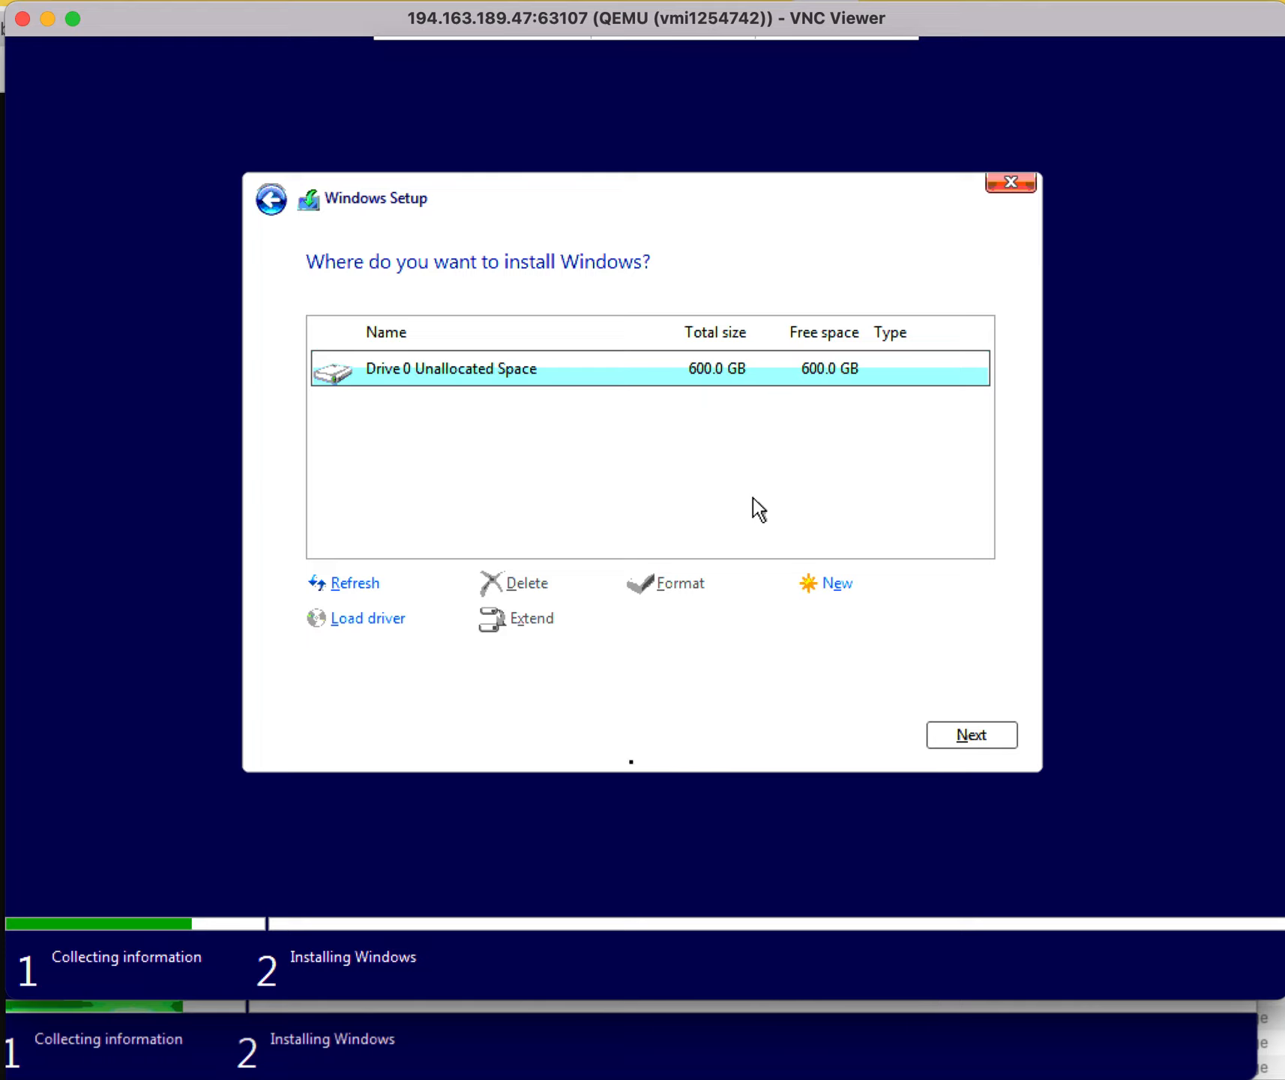
- Create a new 150000 MB partition in Drive 0's unallocated space and allow the additional system partitions
{"action": "left_click", "coordinate": [829, 584]}
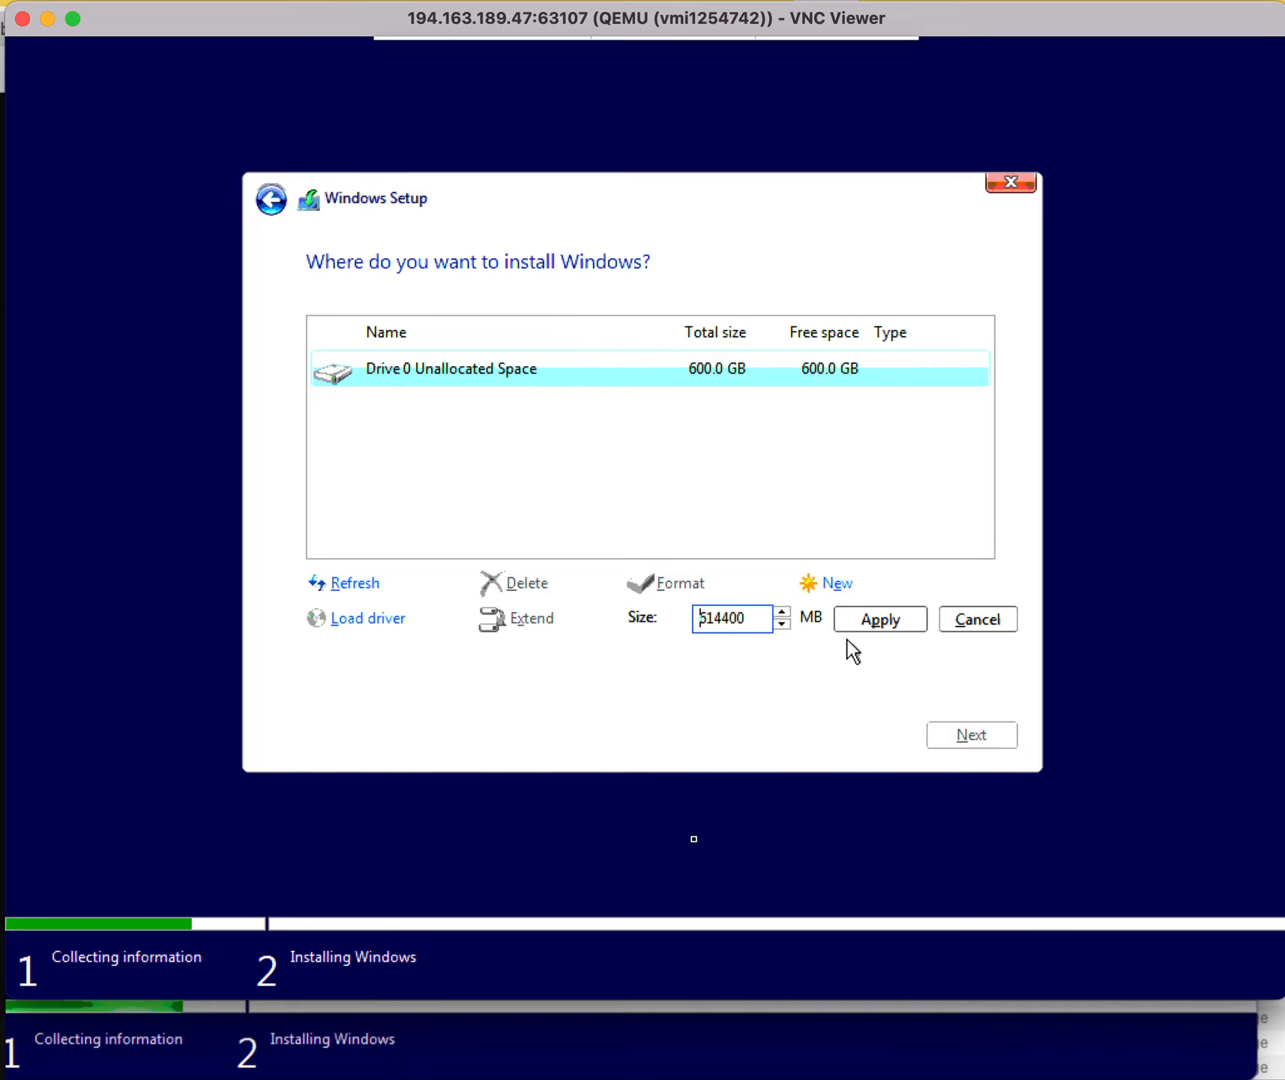
{"action": "left_click", "coordinate": [761, 618]}
{"action": "key", "text": "BackSpace"}
{"action": "key", "text": "BackSpace"}
{"action": "key", "text": "BackSpace"}
{"action": "key", "text": "BackSpace"}
{"action": "key", "text": "BackSpace"}
{"action": "key", "text": "BackSpace"}
{"action": "type", "text": "150"}
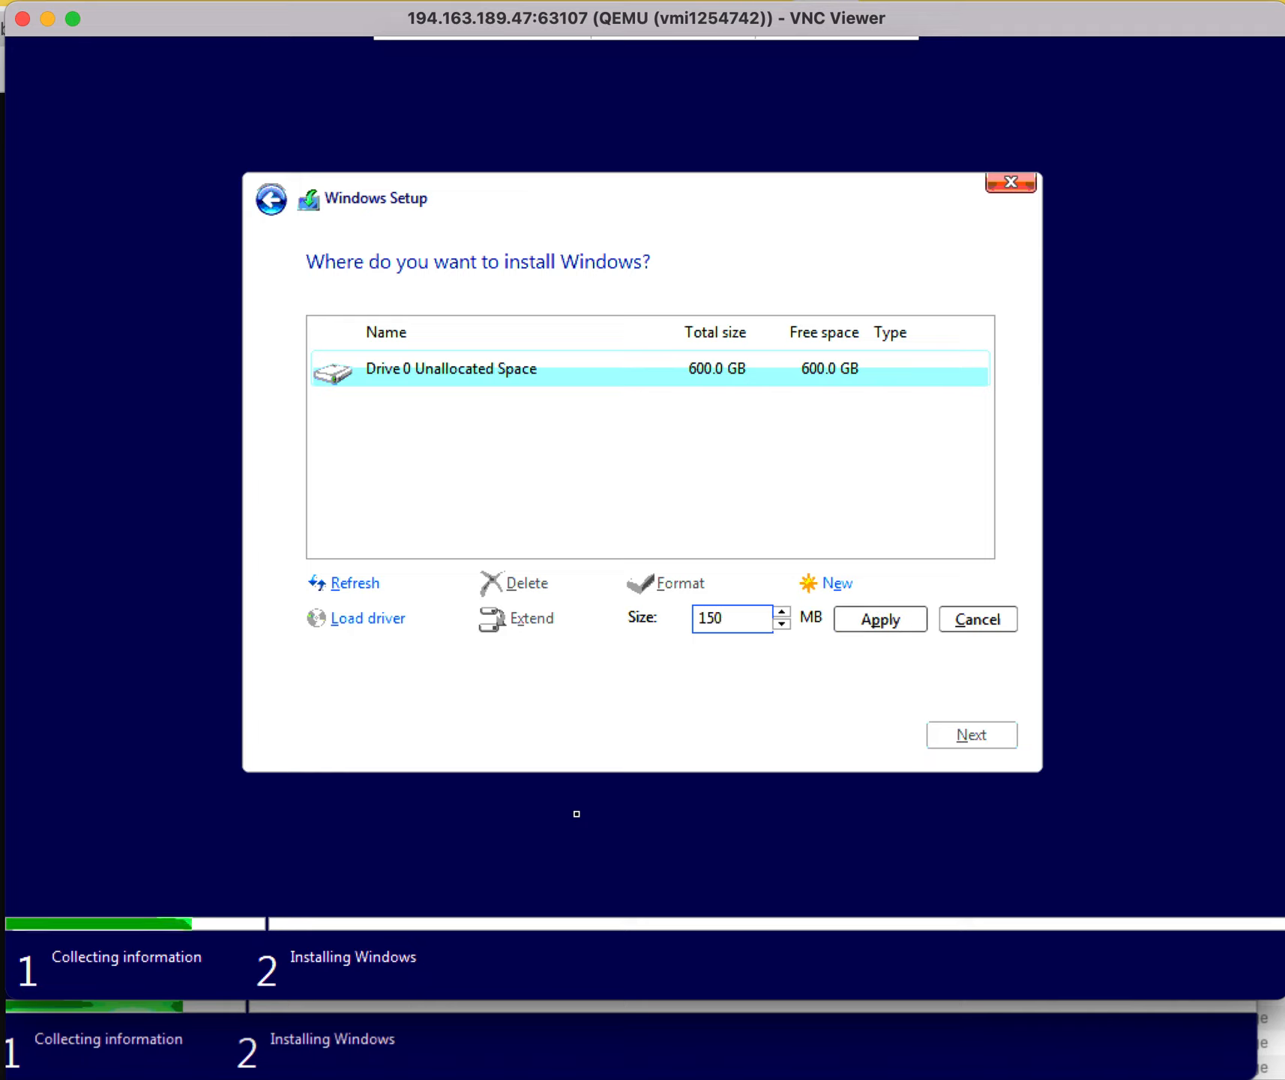
{"action": "type", "text": "000"}
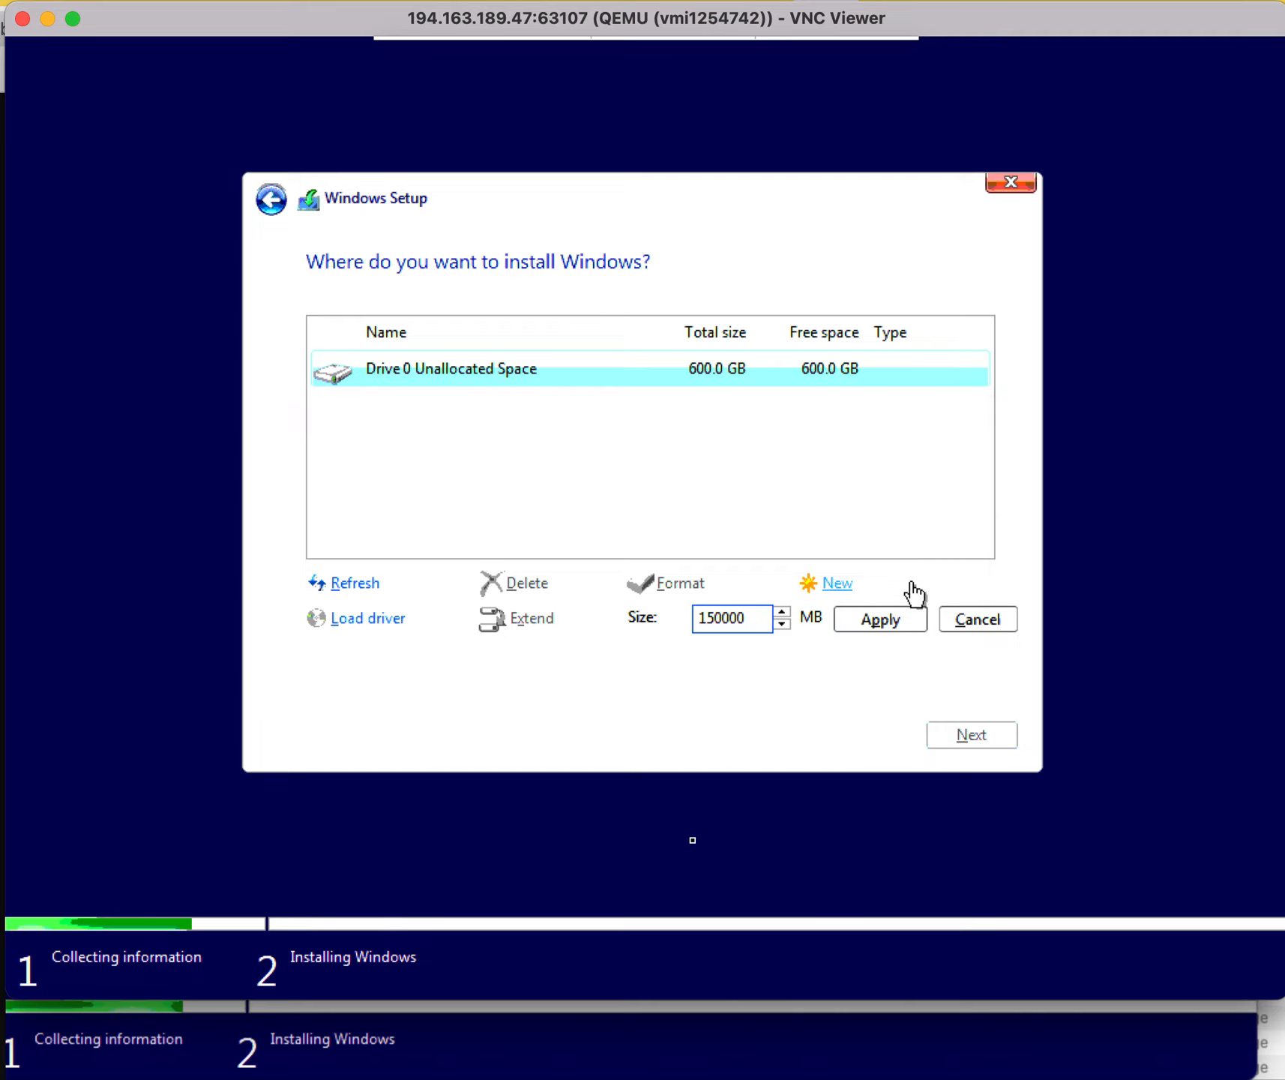
{"action": "left_click", "coordinate": [888, 618]}
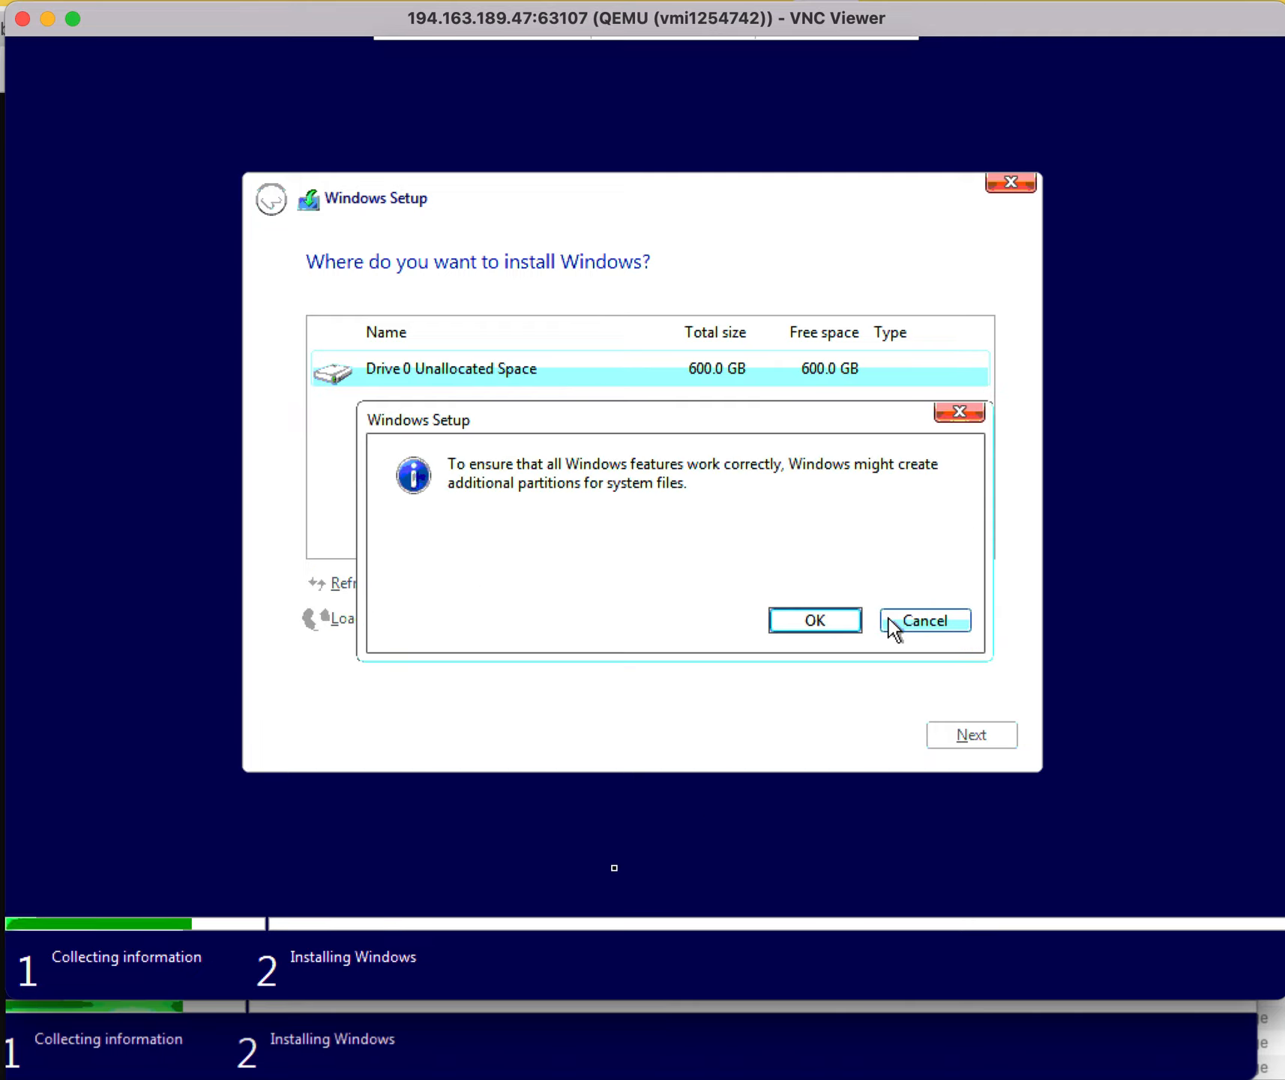
{"action": "left_click", "coordinate": [828, 620]}
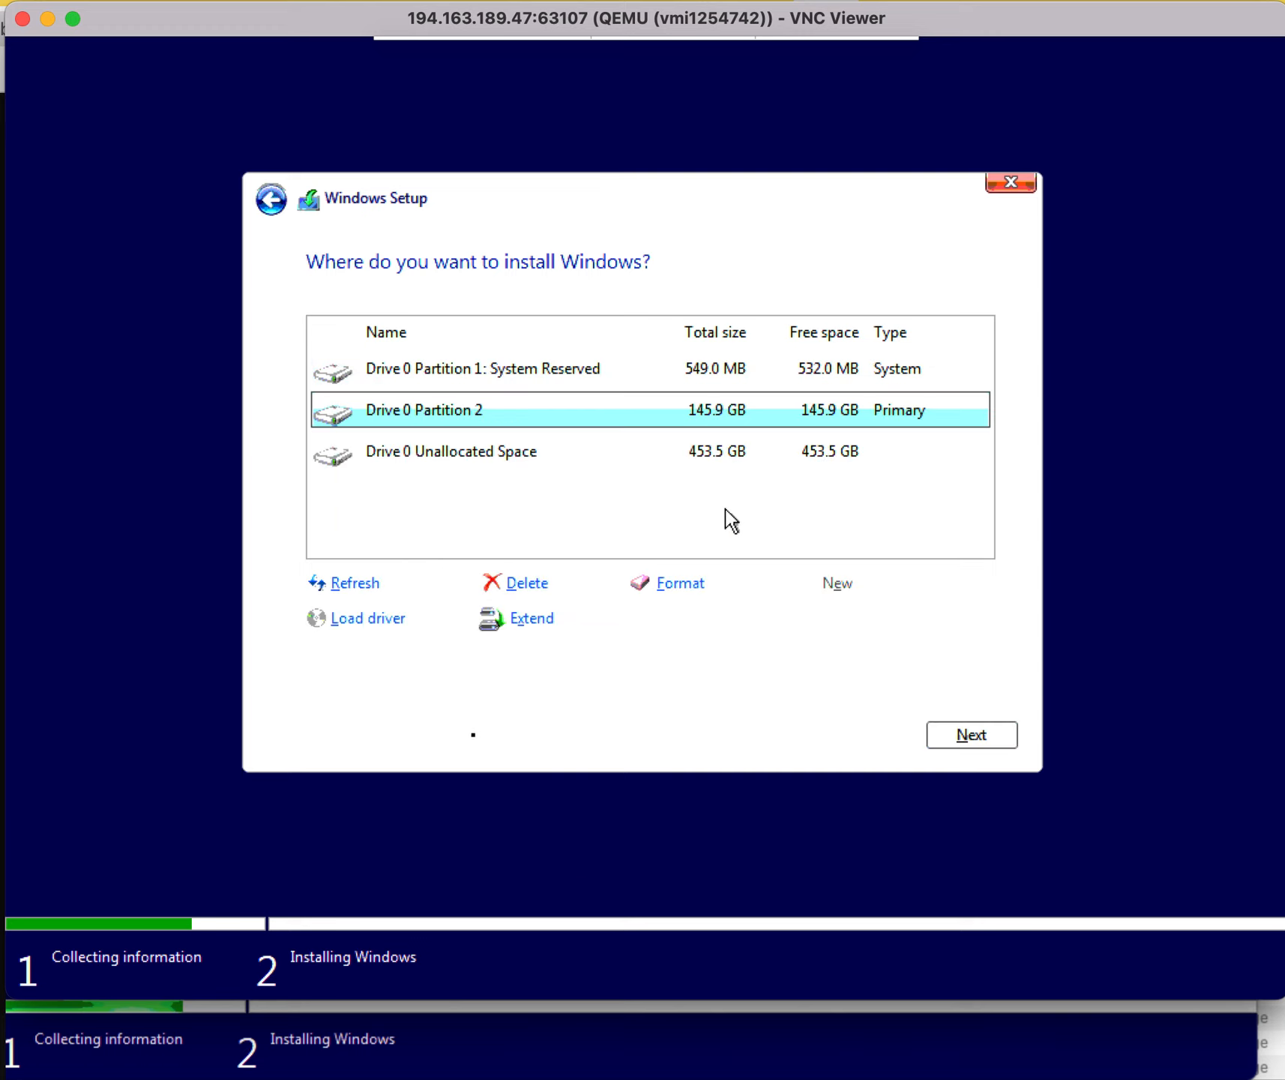
- Create another partition from all of Drive 0's remaining unallocated space, keeping the proposed size of 464399 MB
{"action": "left_click", "coordinate": [714, 460]}
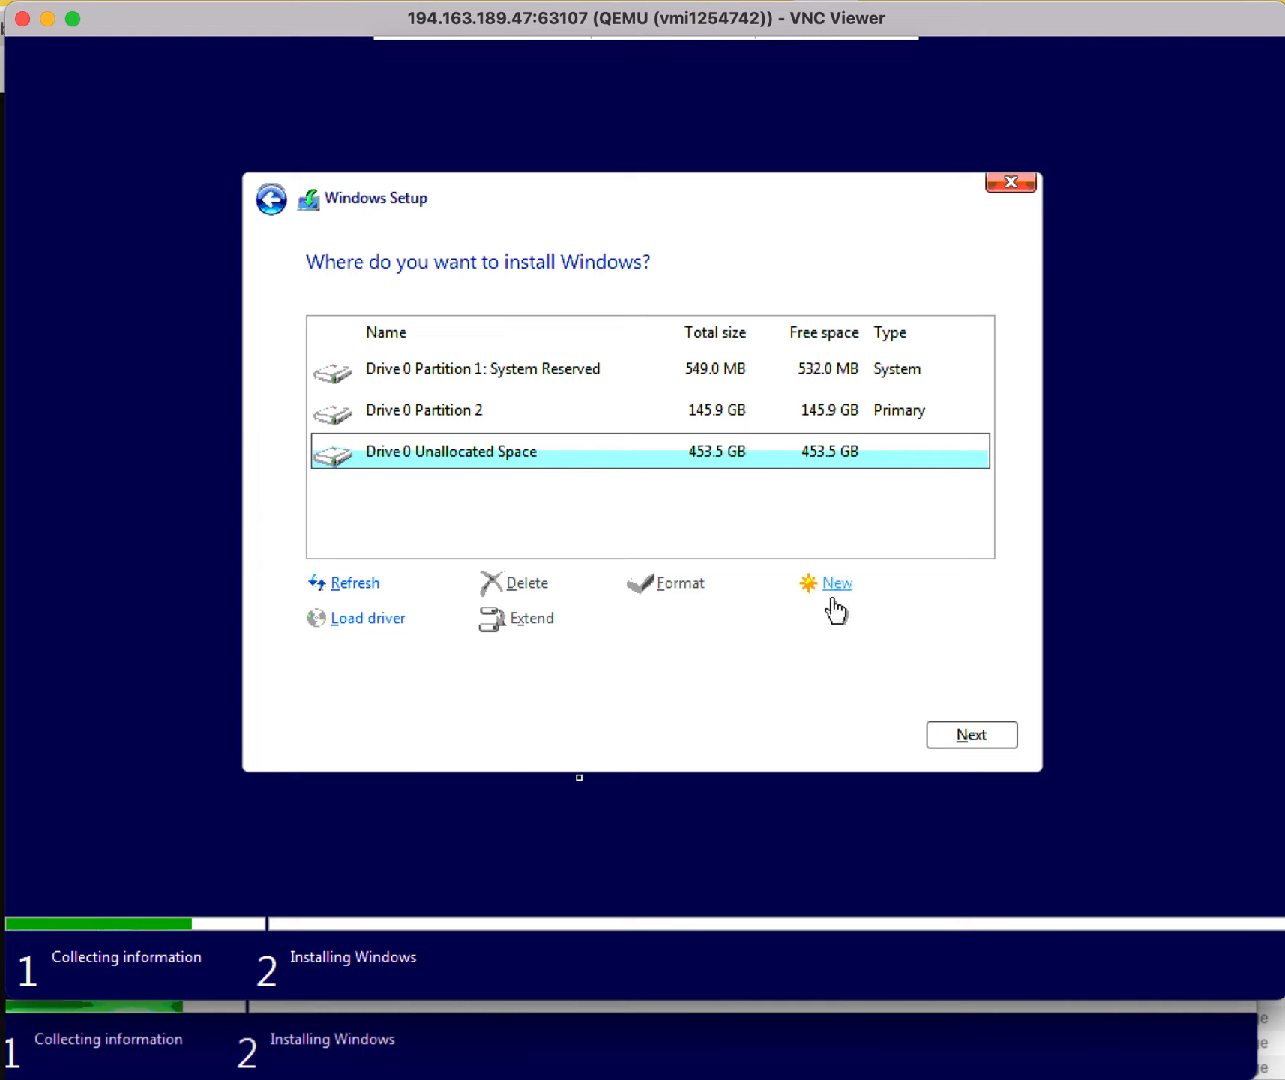
{"action": "left_click", "coordinate": [835, 596]}
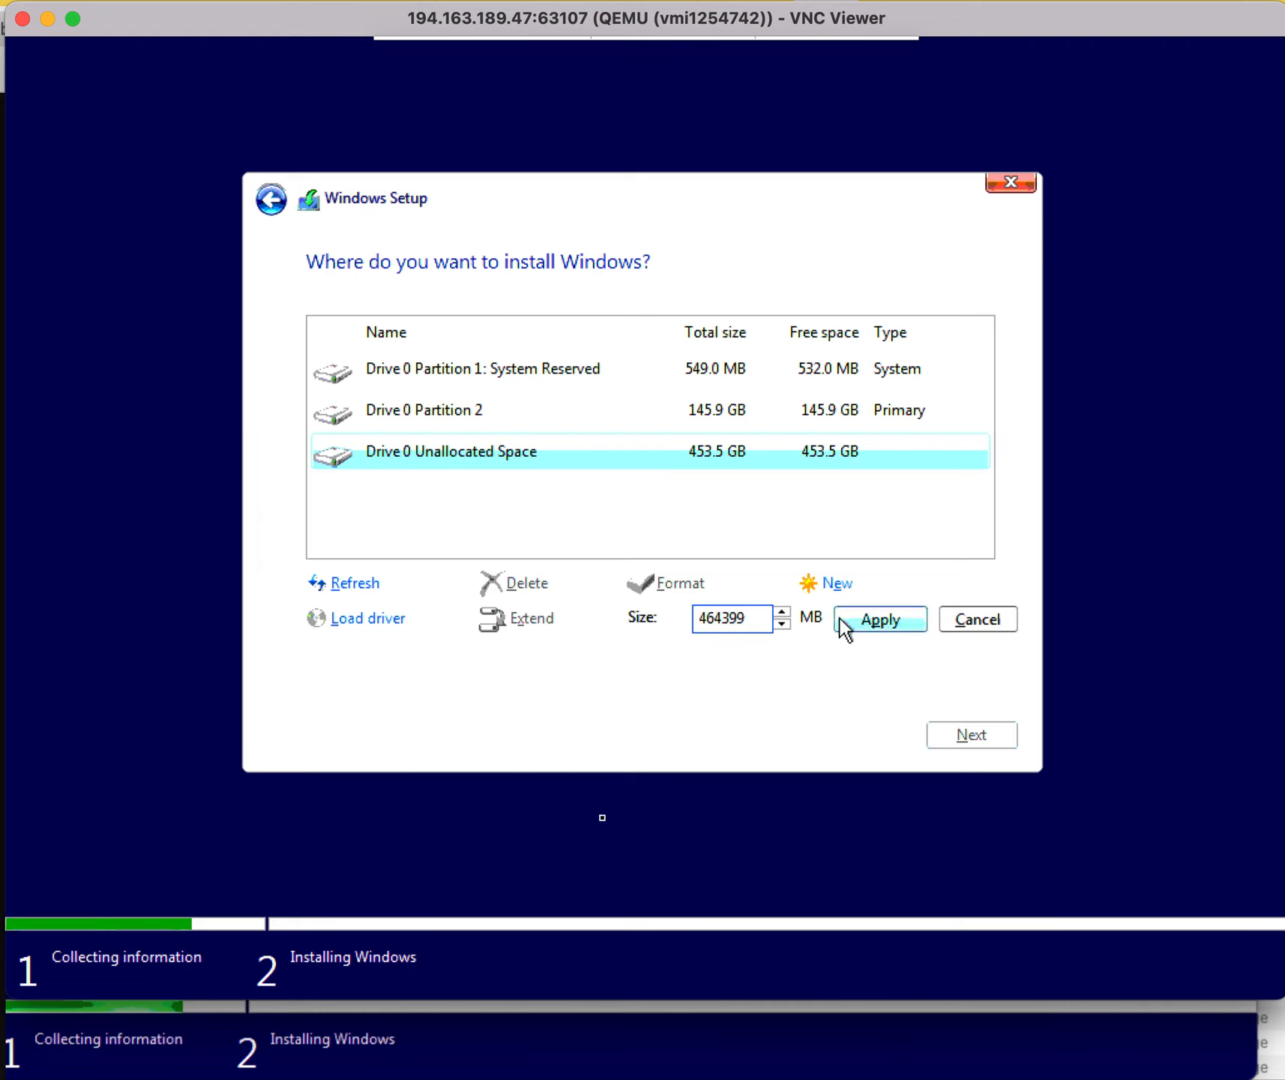
{"action": "left_click", "coordinate": [861, 630]}
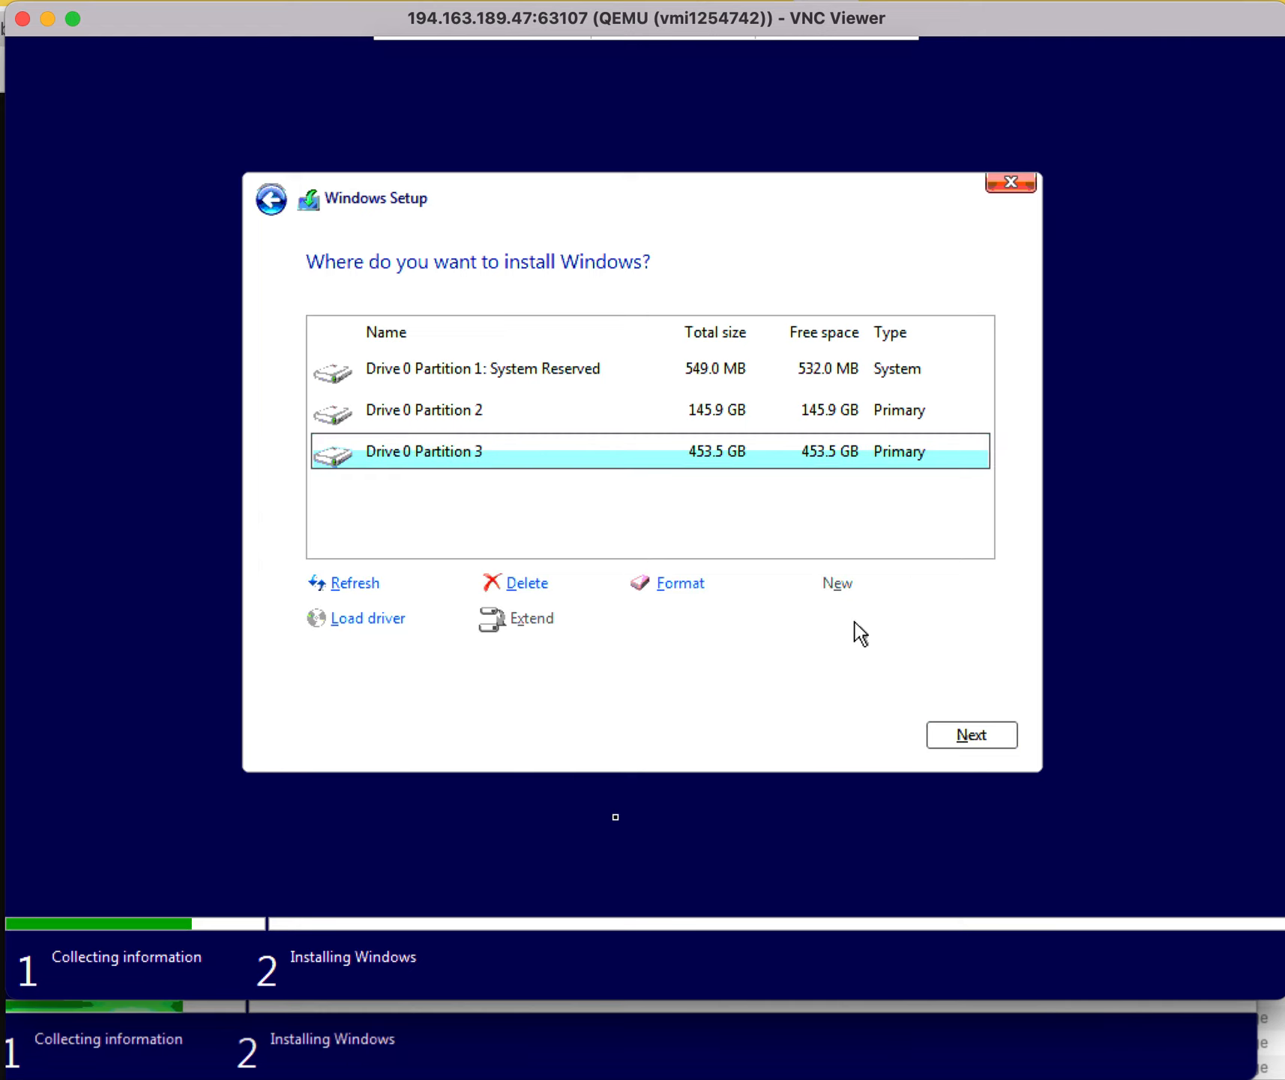
- Choose Drive 0 Partition 2 as the installation target and proceed with the Windows installation
{"action": "left_click", "coordinate": [749, 415]}
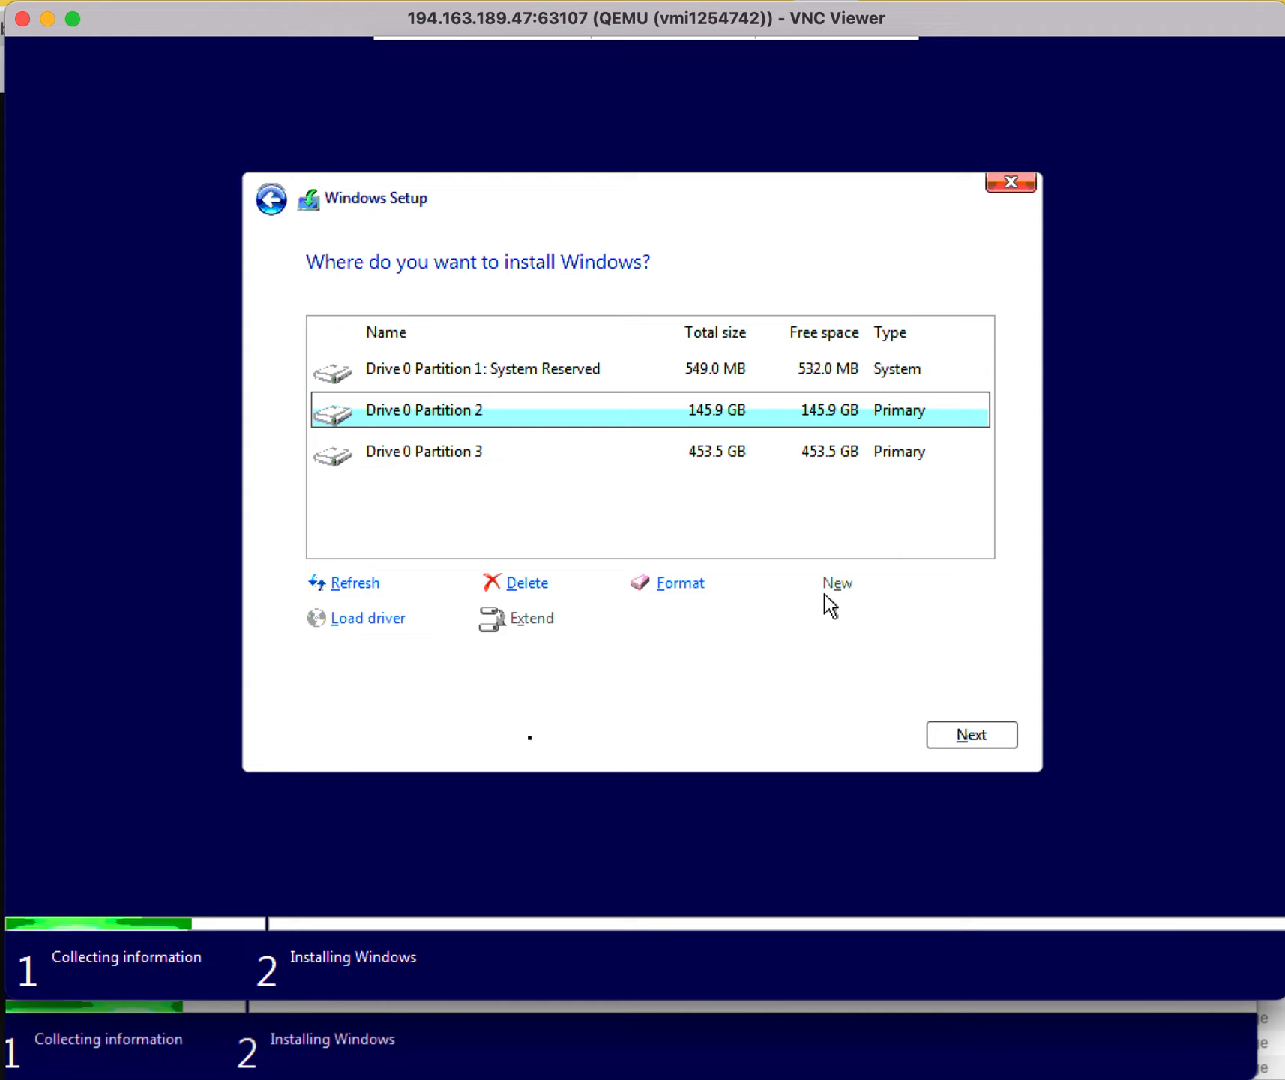
{"action": "left_click", "coordinate": [728, 449]}
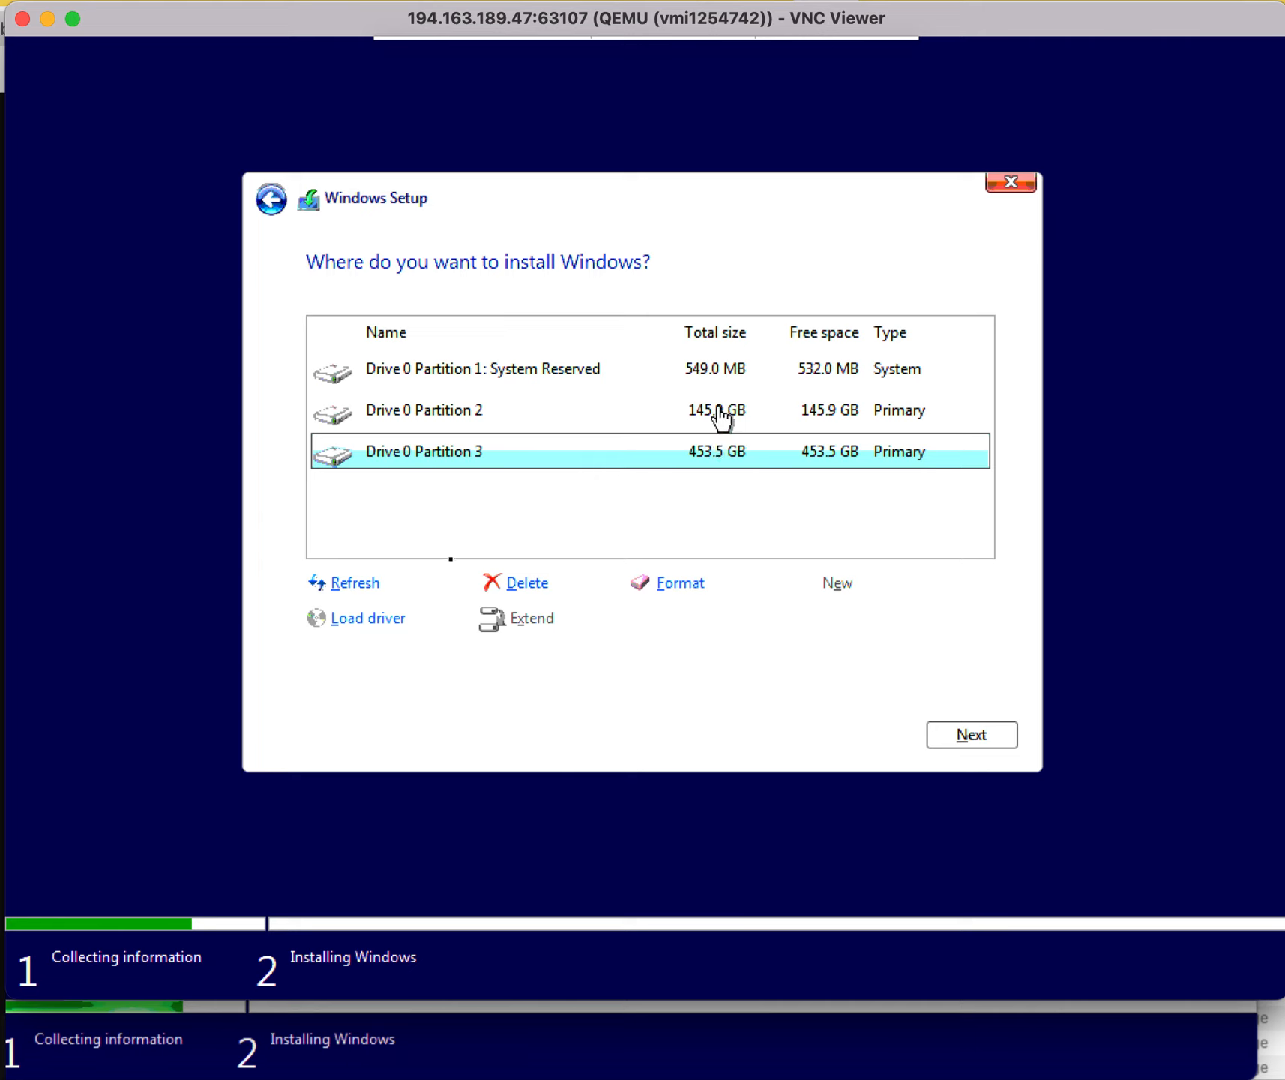
{"action": "left_click", "coordinate": [721, 416]}
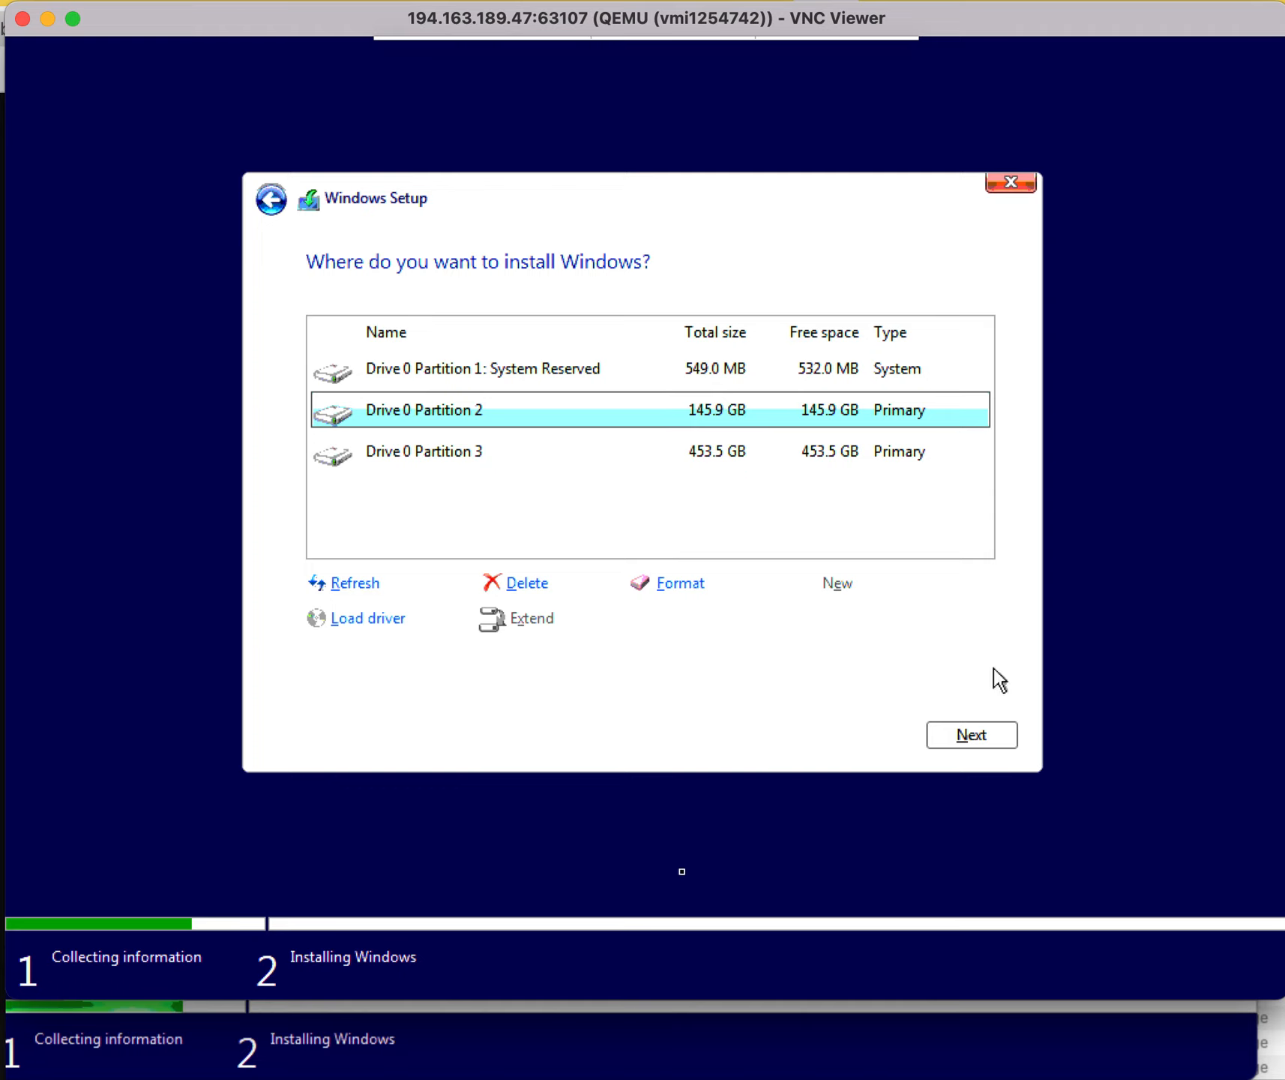
{"action": "left_click", "coordinate": [977, 735]}
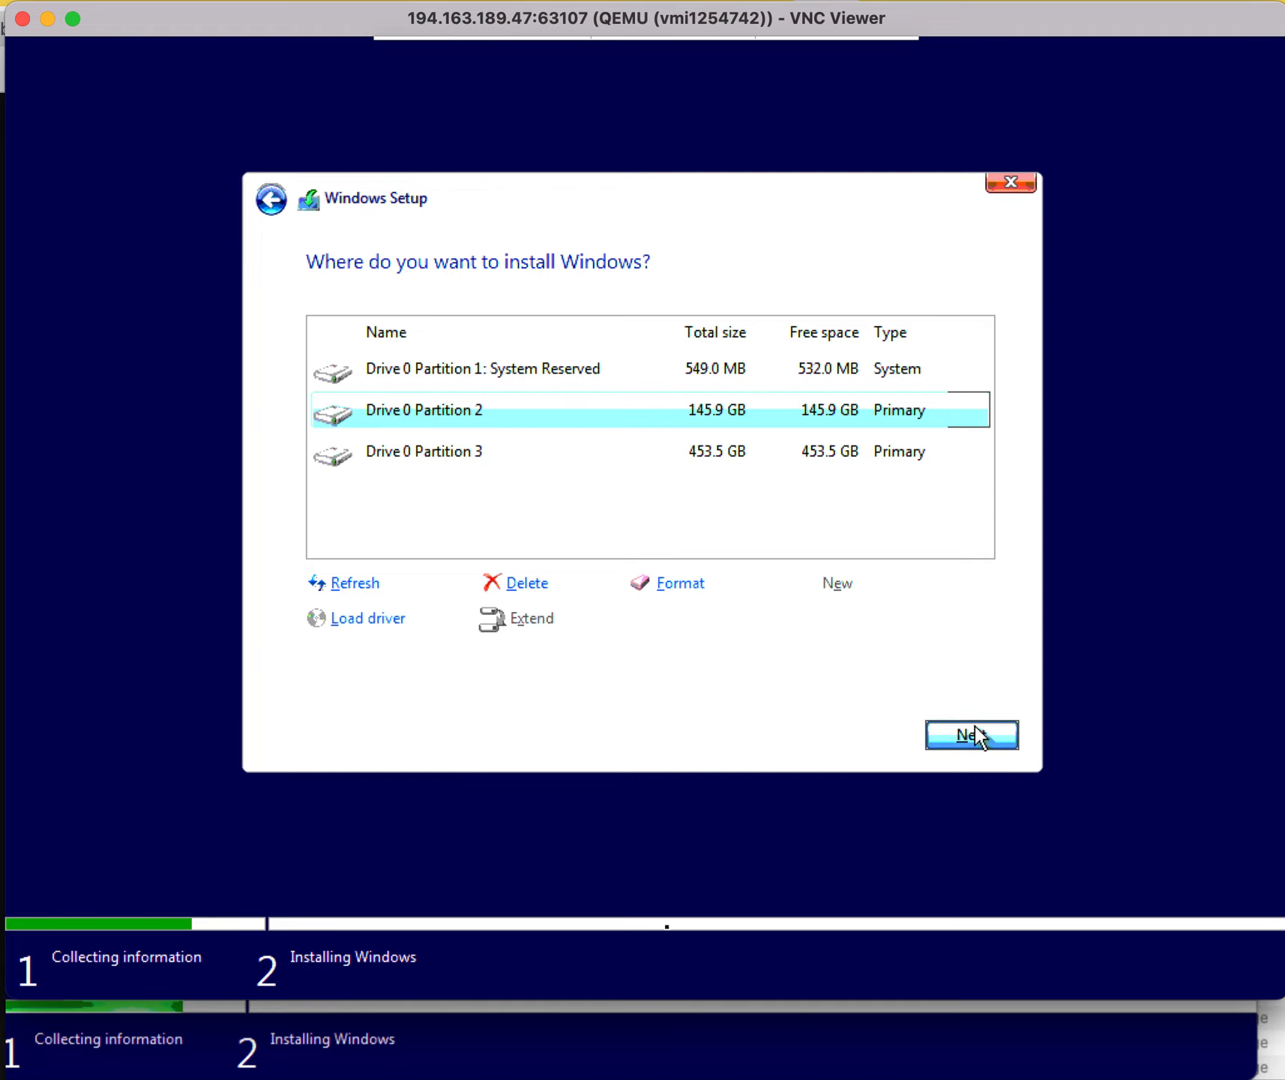